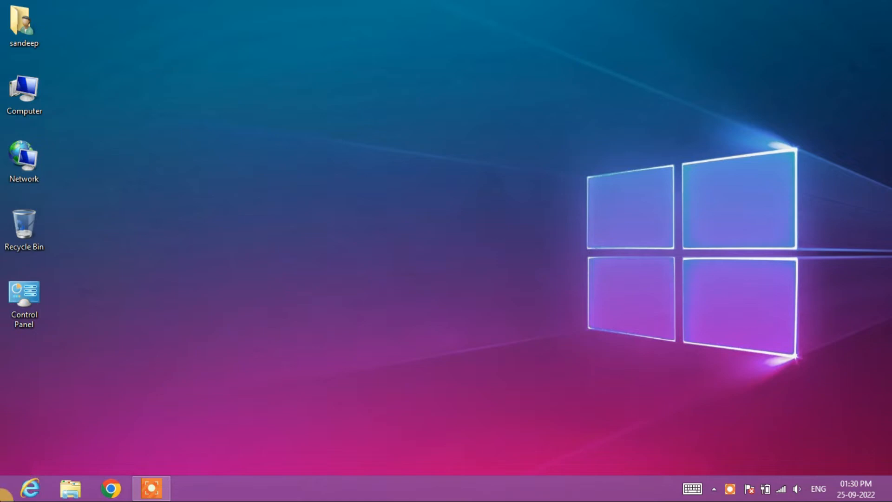
# - Launch Microsoft Office Word 2007 by searching 'win' from the Windows 8 Start screen
pyautogui.click(3, 496)
pyautogui.write('win')
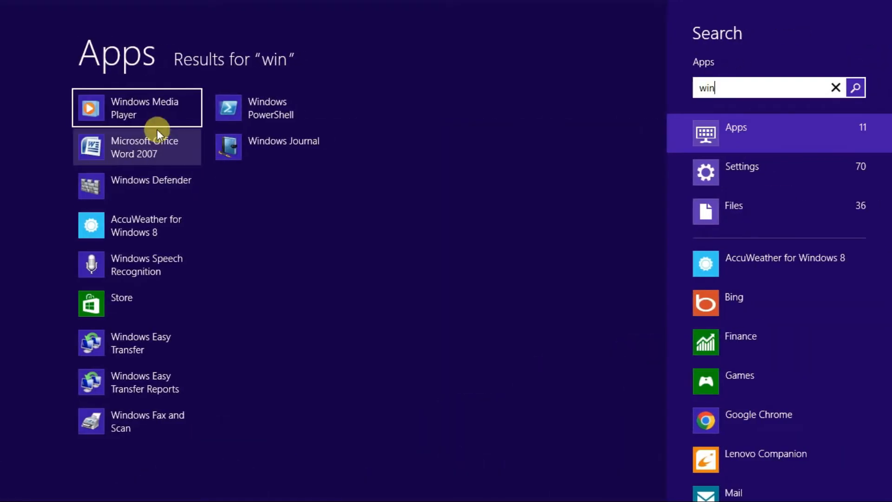
pyautogui.click(137, 144)
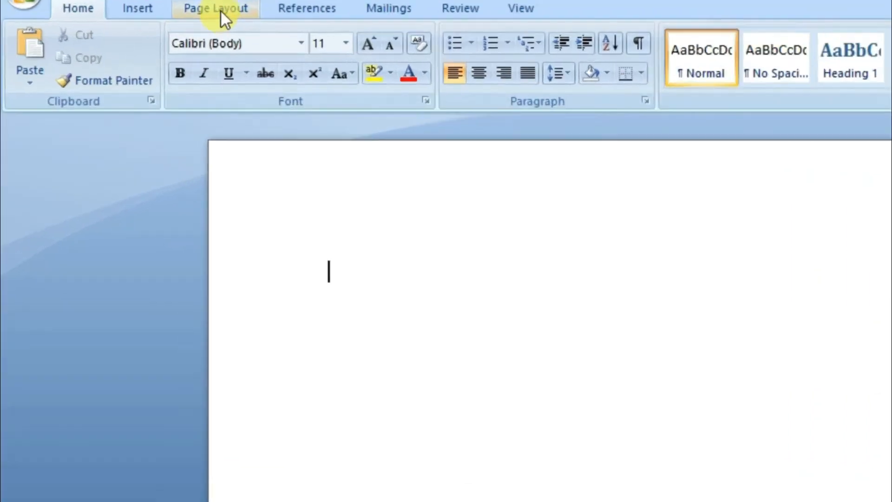
# - Set the top, bottom, left and right margins to 1 cm through Custom Margins
pyautogui.click(138, 27)
pyautogui.click(160, 71)
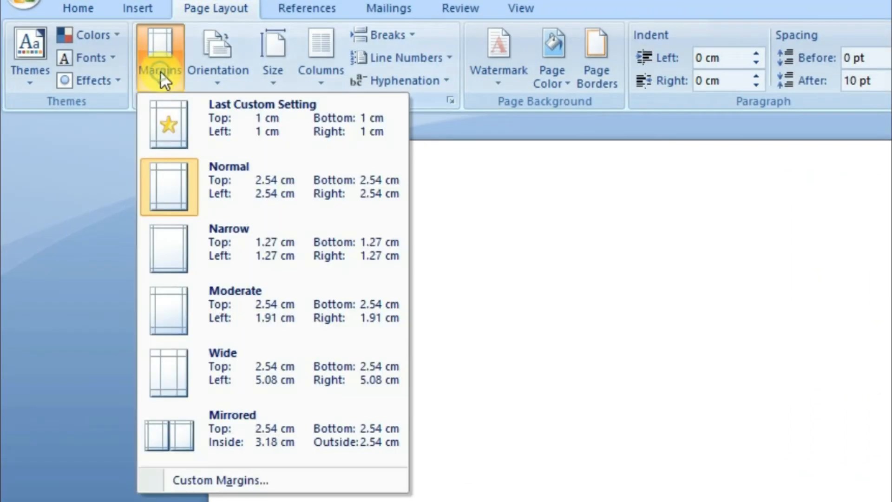
pyautogui.click(228, 481)
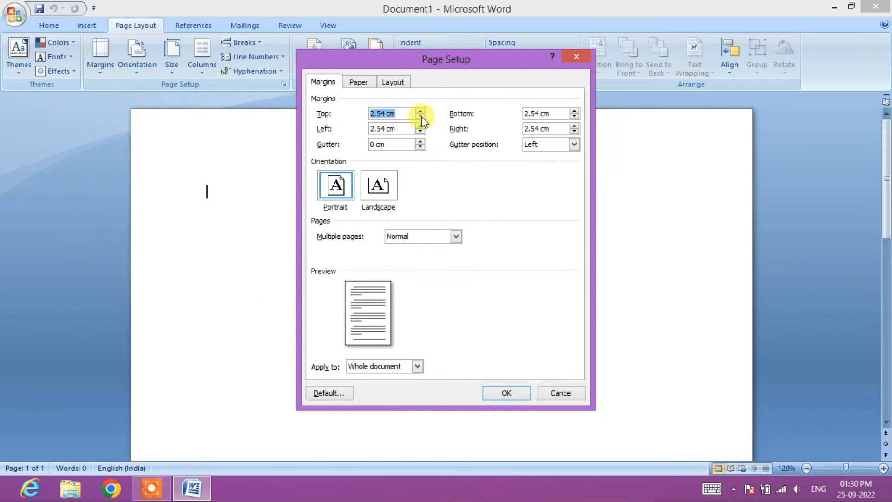
pyautogui.click(419, 117)
pyautogui.click(420, 116)
pyautogui.click(420, 117)
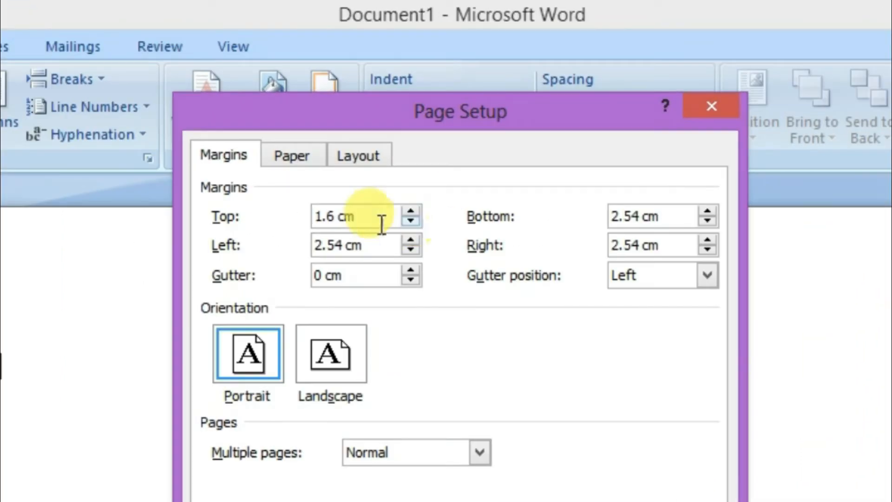
pyautogui.moveTo(372, 216); pyautogui.dragTo(149, 215)
pyautogui.write('1')
pyautogui.moveTo(658, 218); pyautogui.dragTo(577, 218)
pyautogui.write('1')
pyautogui.moveTo(380, 236); pyautogui.dragTo(314, 244)
pyautogui.write('1')
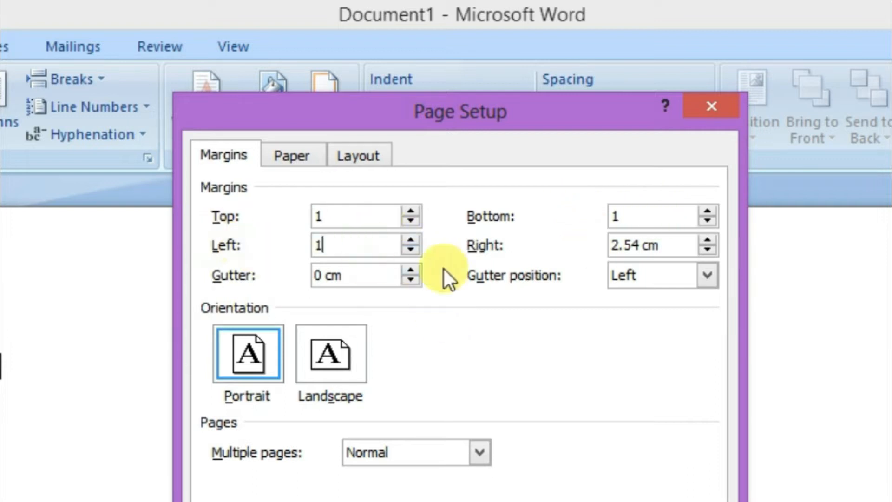
pyautogui.moveTo(668, 239); pyautogui.dragTo(595, 253)
pyautogui.write('1')
pyautogui.click(512, 390)
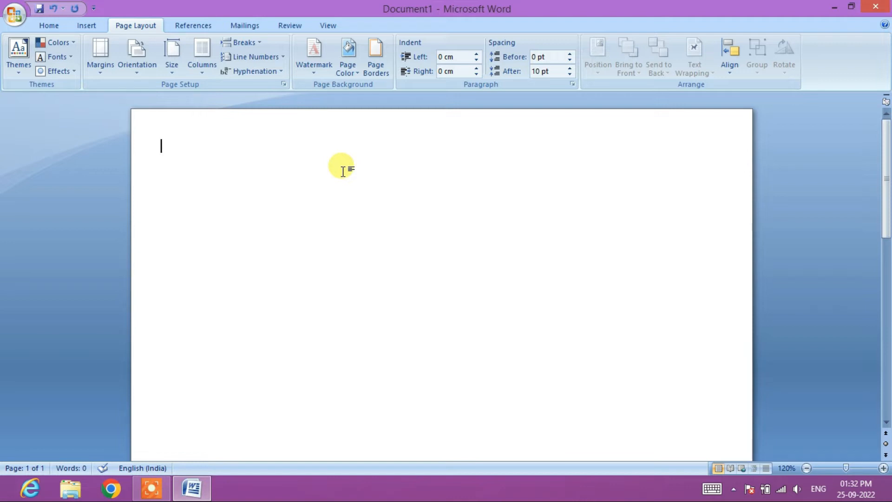
# - Type a centred RESUME heading in size 20, bold and underlined
pyautogui.write('r')
pyautogui.press('BackSpace')
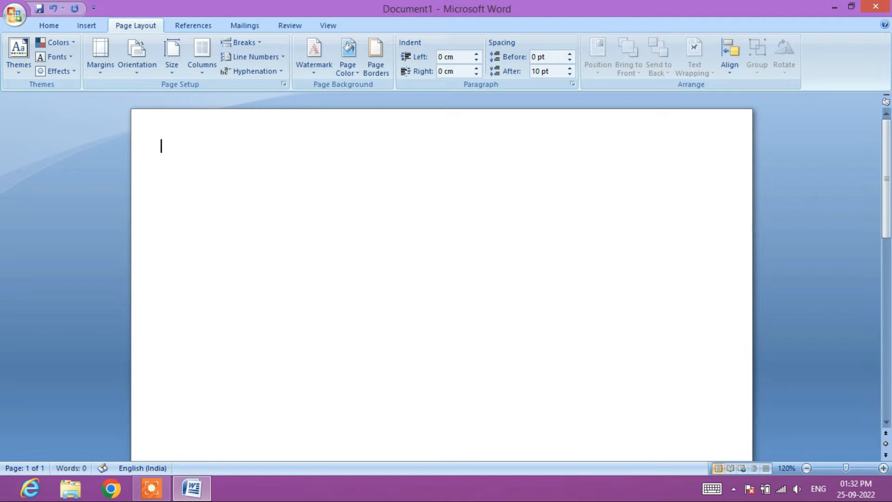
pyautogui.write('RESUME')
pyautogui.click(49, 25)
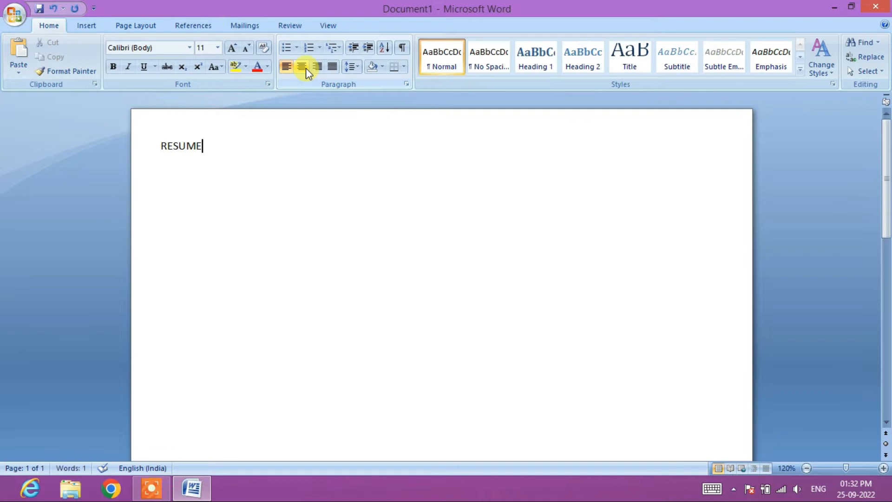
pyautogui.click(302, 66)
pyautogui.moveTo(463, 145); pyautogui.dragTo(318, 110)
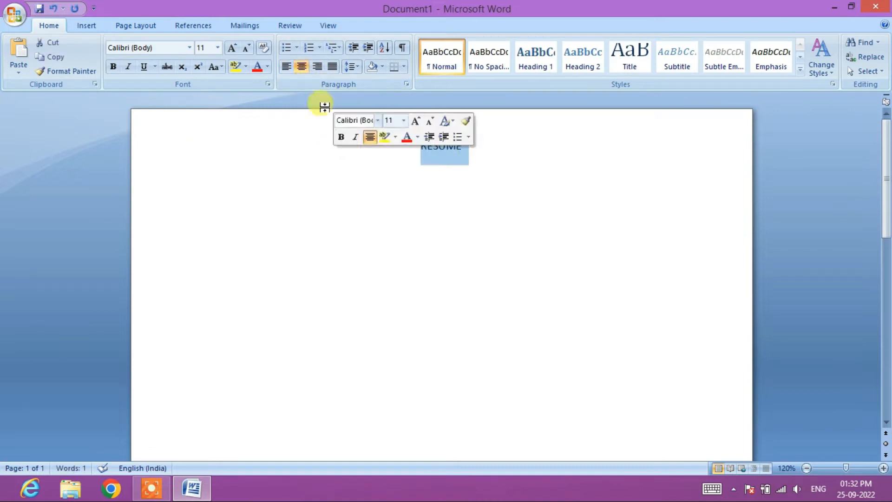
pyautogui.click(232, 48)
pyautogui.click(232, 48)
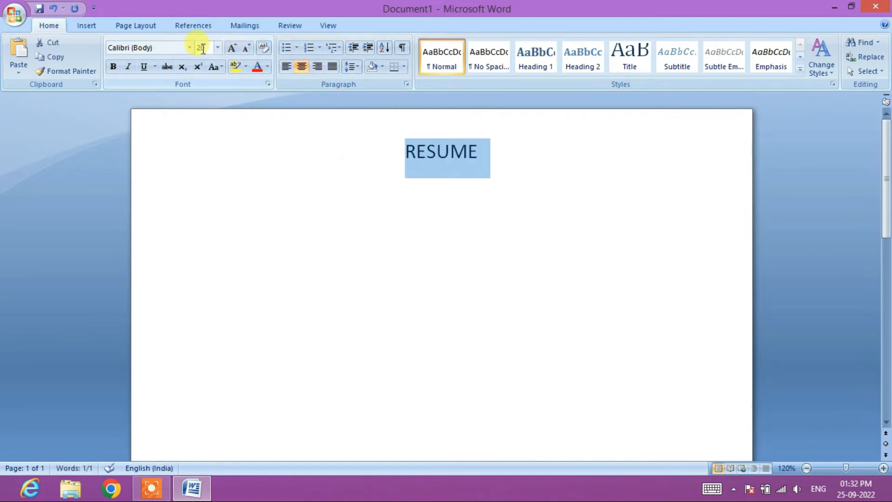
pyautogui.click(143, 66)
pyautogui.click(113, 66)
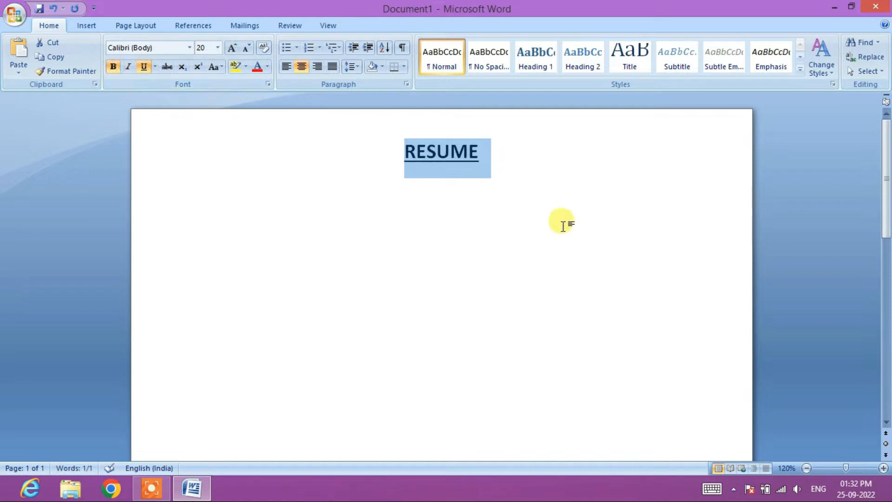
# - Add the applicant's name on a new left-aligned line in bold 20 pt
pyautogui.click(544, 187)
pyautogui.press('Return')
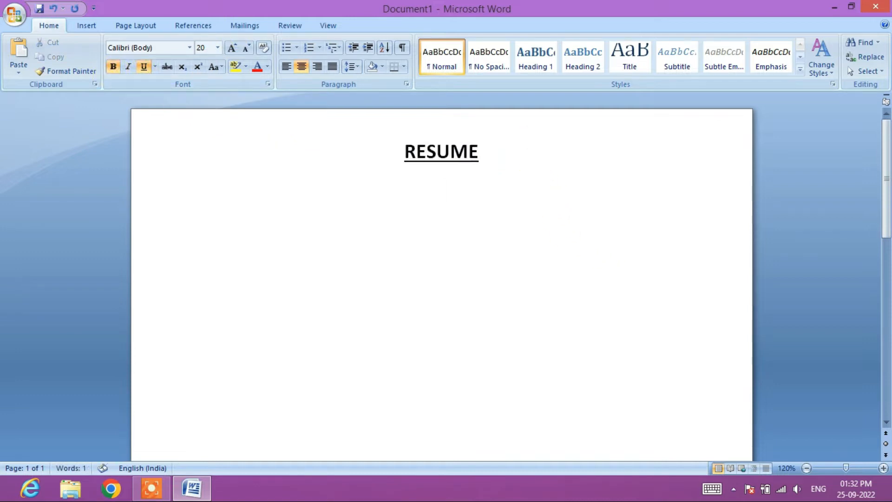
pyautogui.click(286, 66)
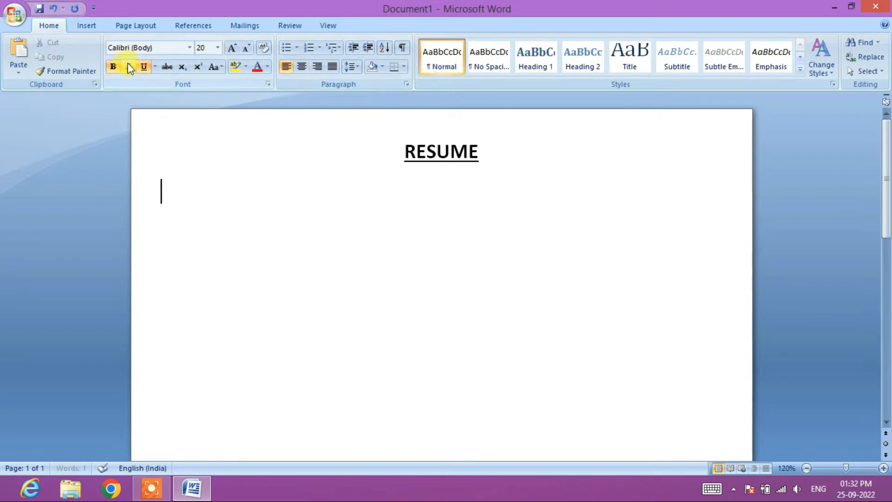
pyautogui.click(217, 48)
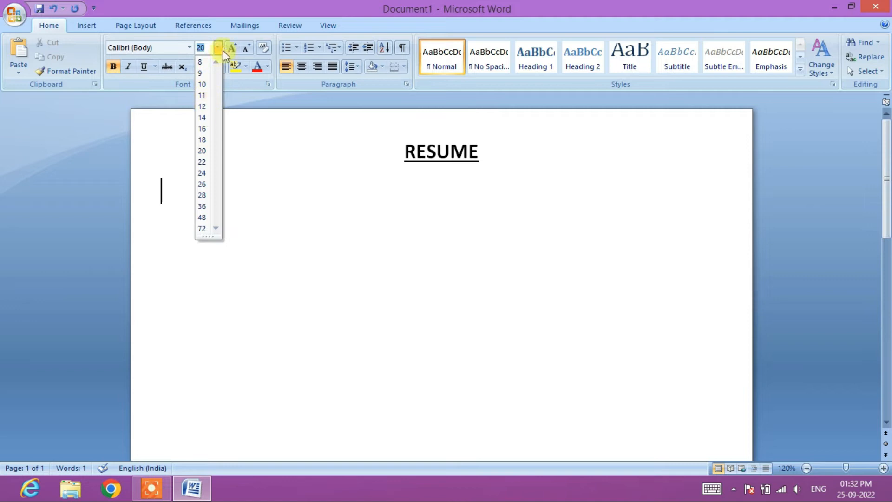
pyautogui.click(242, 188)
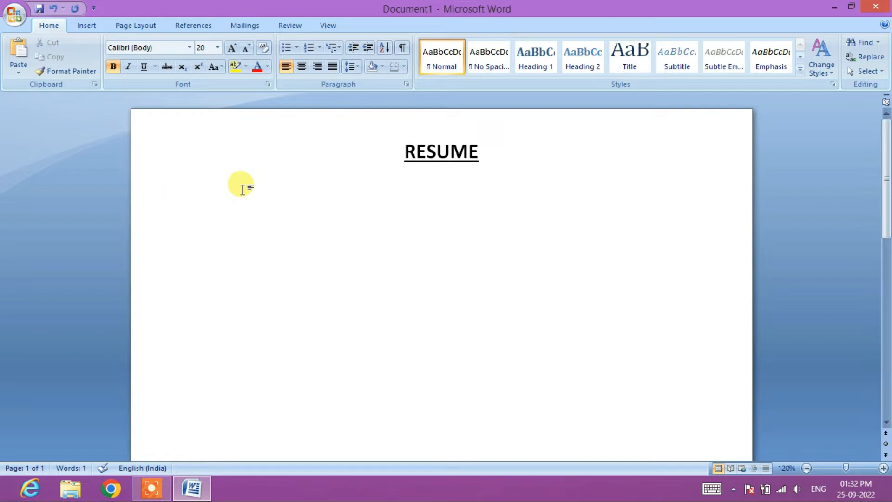
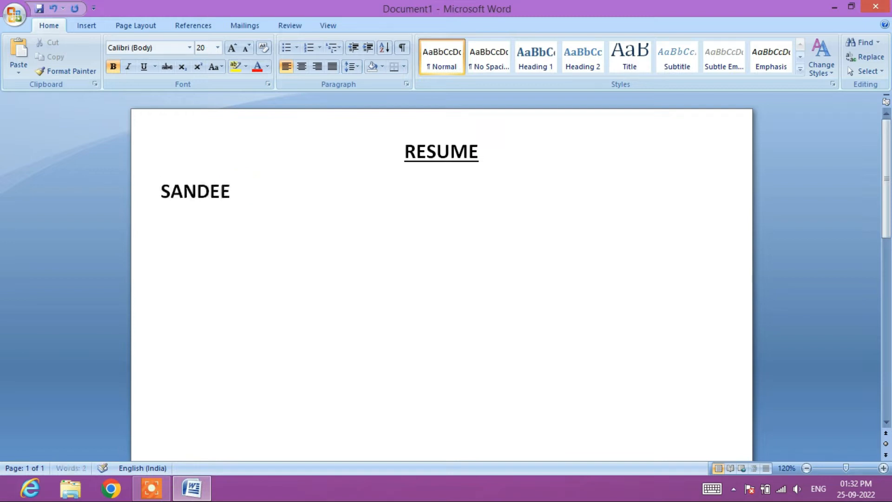
pyautogui.press('Return')
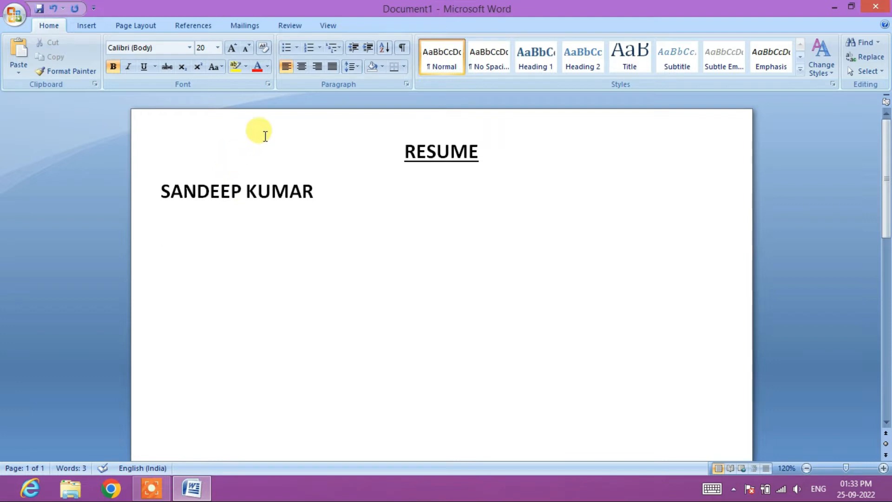
# - Switch to font size 14 and add an indented At label followed by :-
pyautogui.click(216, 47)
pyautogui.click(207, 116)
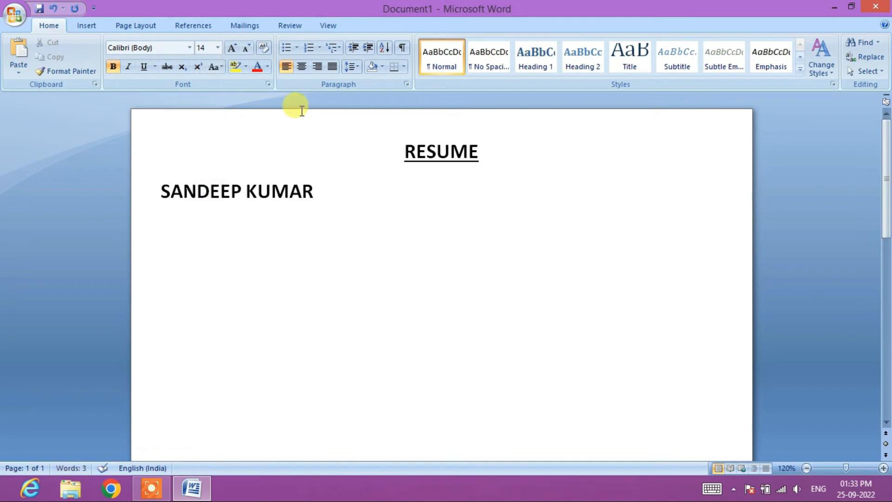
pyautogui.press('Tab')
pyautogui.write('AT')
pyautogui.press('BackSpace')
pyautogui.write('t')
pyautogui.press('Tab')
pyautogui.press('Tab')
pyautogui.write(':-')
# - Add indented Post, Dist. and Pin code labels, each with an aligned :- separator
pyautogui.press('Tab')
pyautogui.press('Return')
pyautogui.press('Tab')
pyautogui.write('P')
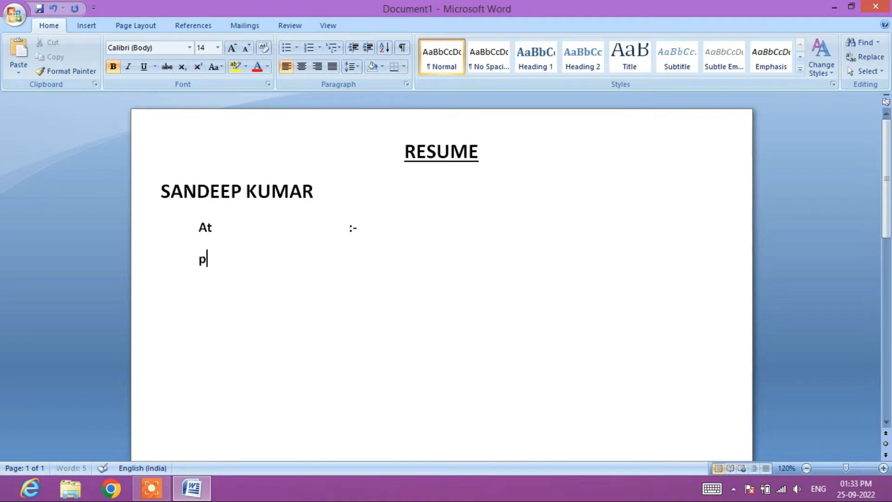
pyautogui.write('ost')
pyautogui.press('Tab')
pyautogui.press('Tab')
pyautogui.press('Tab')
pyautogui.press('Tab')
pyautogui.write(':-')
pyautogui.press('Return')
pyautogui.press('Tab')
pyautogui.write('Dist.')
pyautogui.press('Tab')
pyautogui.press('Tab')
pyautogui.press('Tab')
pyautogui.press('Tab')
pyautogui.write(':-')
pyautogui.press('Return')
pyautogui.press('Tab')
pyautogui.write('Pin code')
# - Add the Mob No. and E-Mail labels with aligned :- separators
pyautogui.press('Tab')
pyautogui.press('Tab')
pyautogui.press('Tab')
pyautogui.press('Tab')
pyautogui.write(':-')
pyautogui.press('Return')
pyautogui.press('Tab')
pyautogui.write('Mob No.')
pyautogui.press('Tab')
pyautogui.press('Tab')
pyautogui.press('Tab')
pyautogui.press('Tab')
pyautogui.write(':-')
pyautogui.press('Return')
pyautogui.press('Tab')
pyautogui.write('E-Mail')
pyautogui.press('Tab')
pyautogui.press('Tab')
pyautogui.press('Tab')
pyautogui.press('Tab')
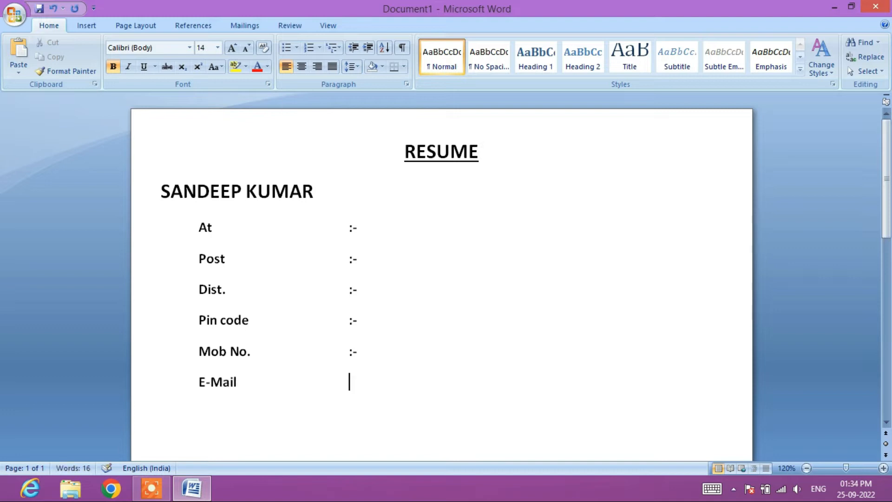
pyautogui.write(':-')
# - Remove space after paragraphs for the heading, name and contact lines, then start a line below E-Mail
pyautogui.moveTo(358, 355); pyautogui.dragTo(192, 159)
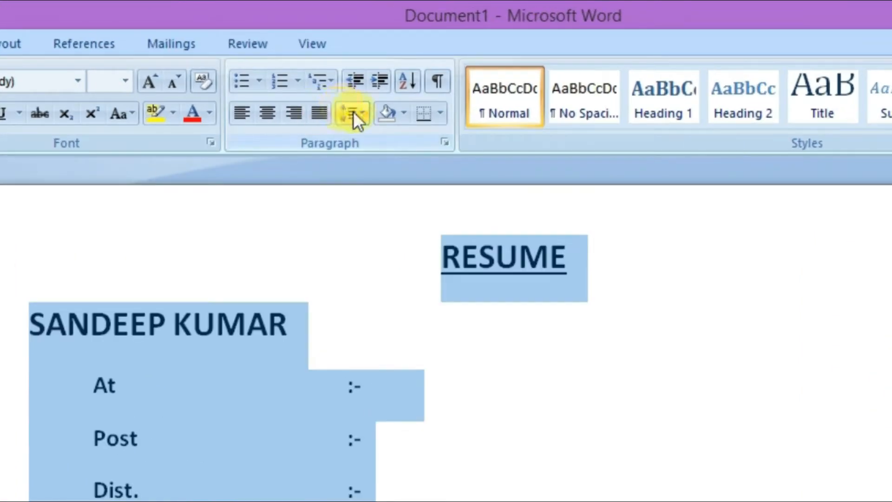
pyautogui.click(352, 112)
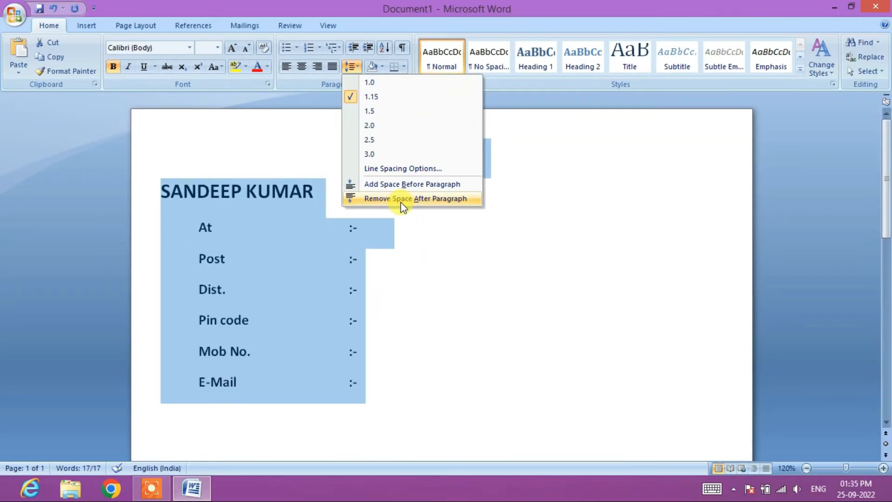
pyautogui.click(401, 201)
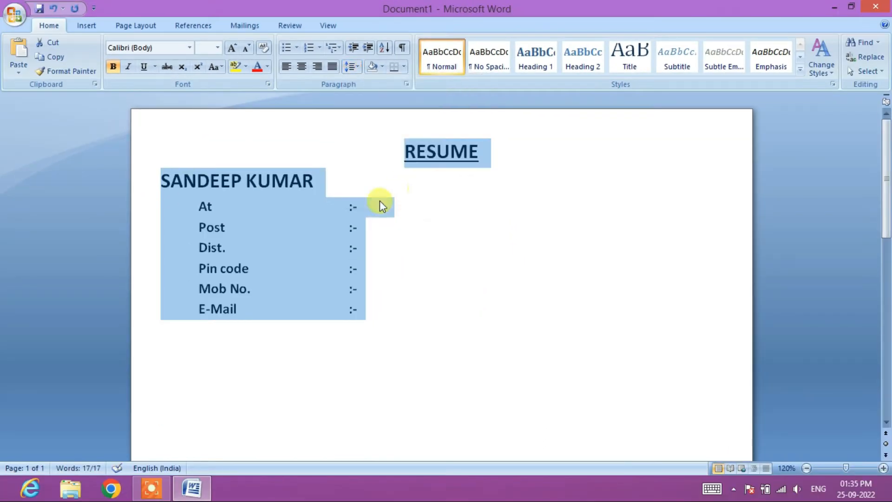
pyautogui.click(369, 226)
pyautogui.click(469, 309)
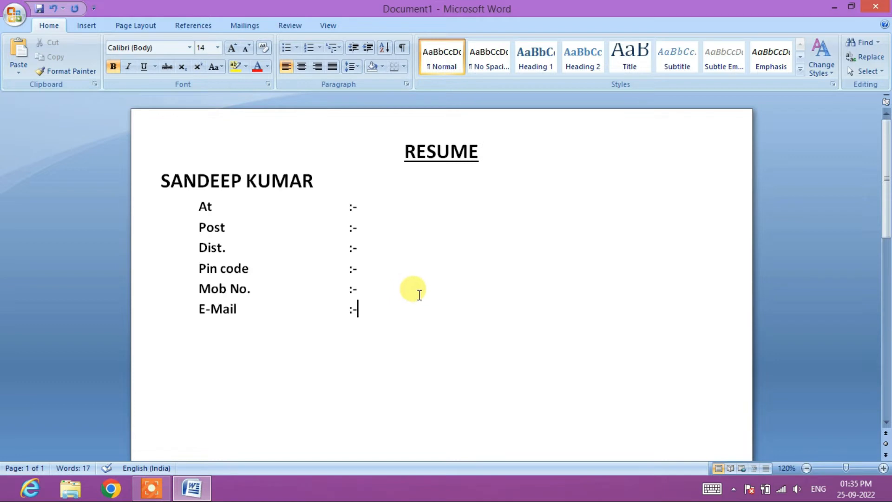
pyautogui.press('Return')
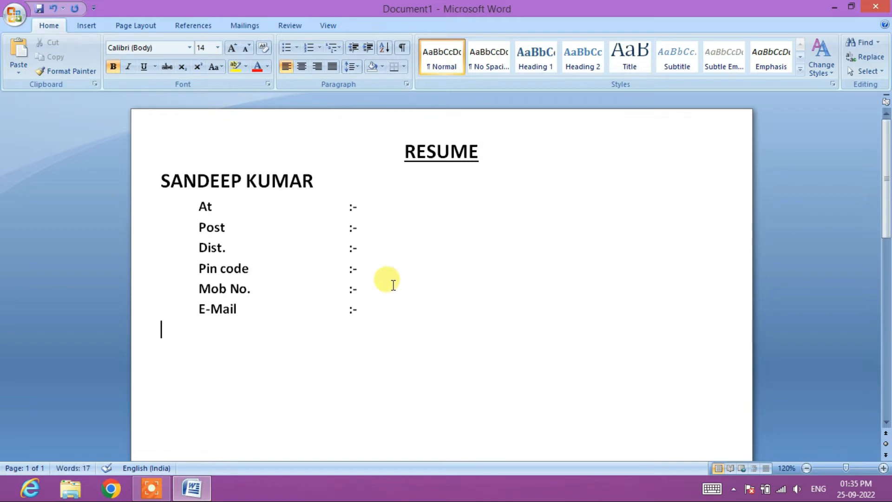
# - Draw a horizontal line across the page below E-Mail and give it a Dash outline
pyautogui.click(91, 29)
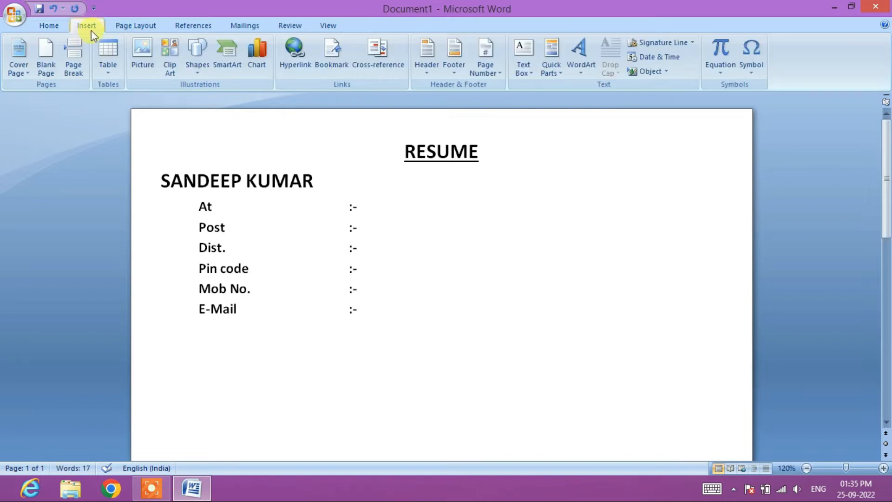
pyautogui.click(202, 73)
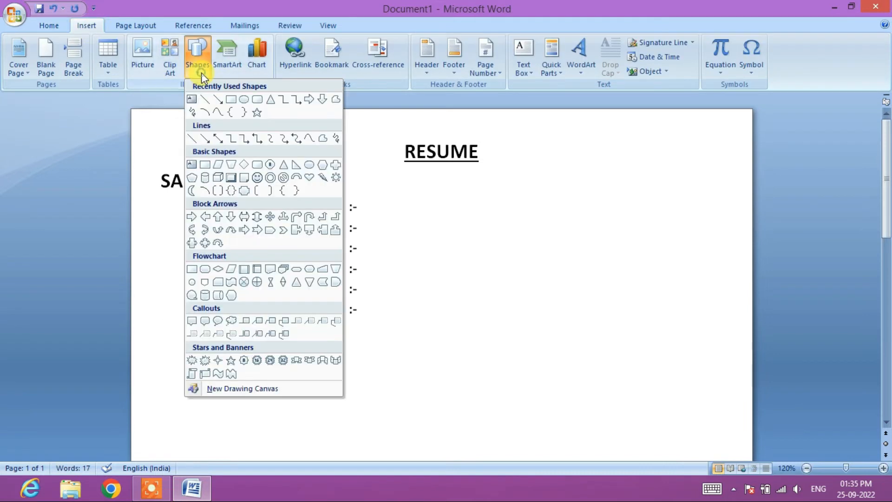
pyautogui.click(205, 100)
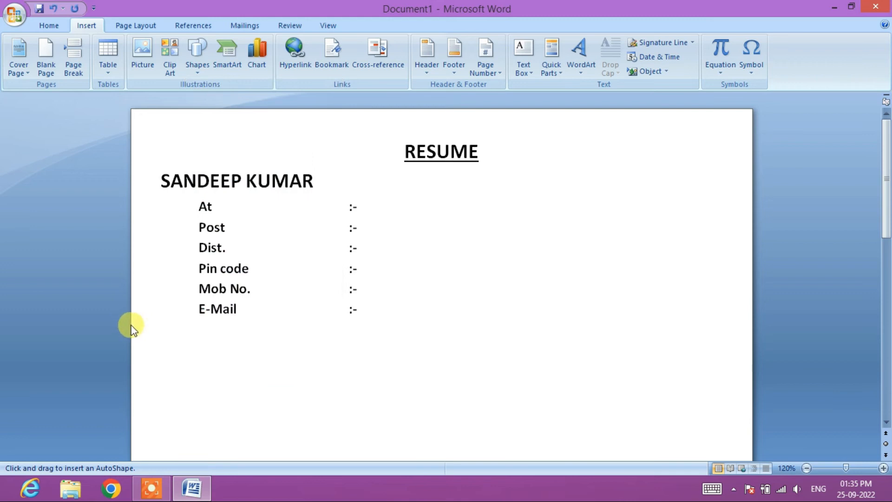
pyautogui.moveTo(132, 323)
pyautogui.mouseDown()
pyautogui.moveTo(260, 330)
pyautogui.moveTo(334, 318)
pyautogui.moveTo(751, 310)
pyautogui.mouseUp()
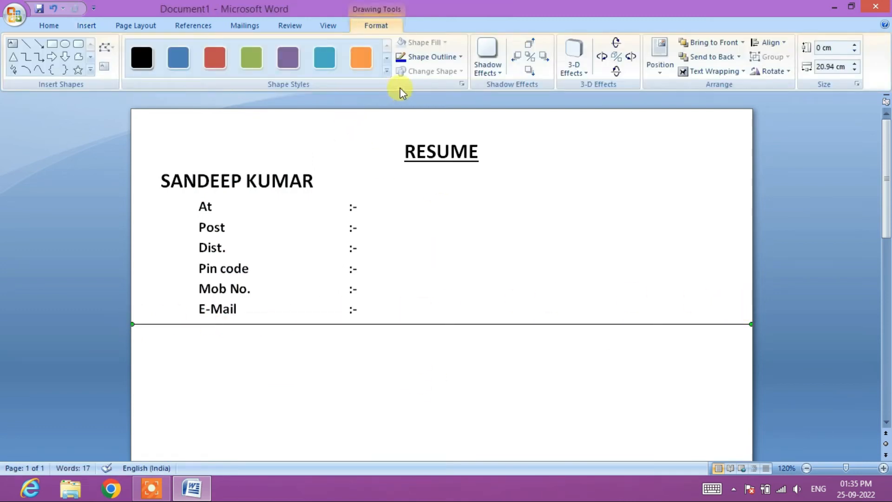
pyautogui.click(439, 57)
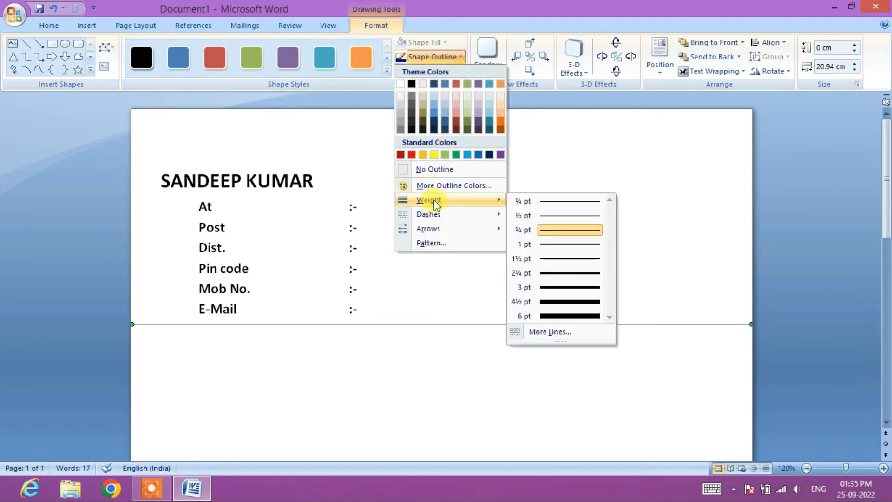
pyautogui.moveTo(439, 214)
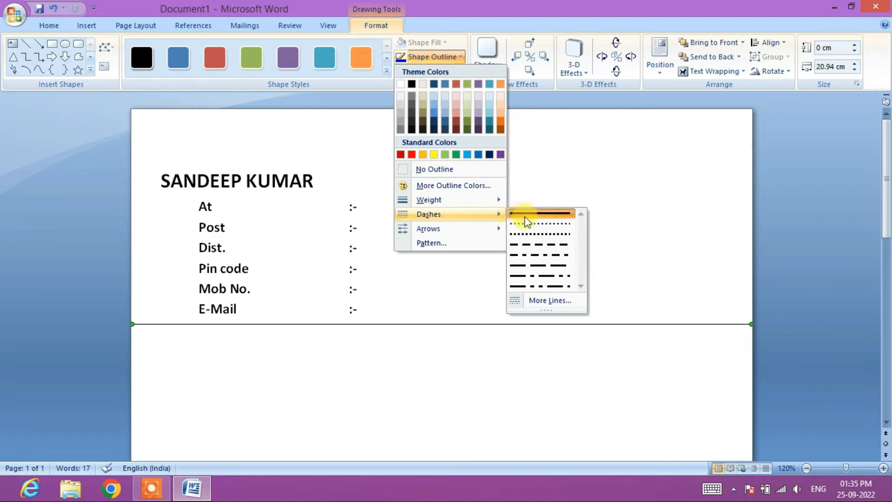
pyautogui.click(527, 244)
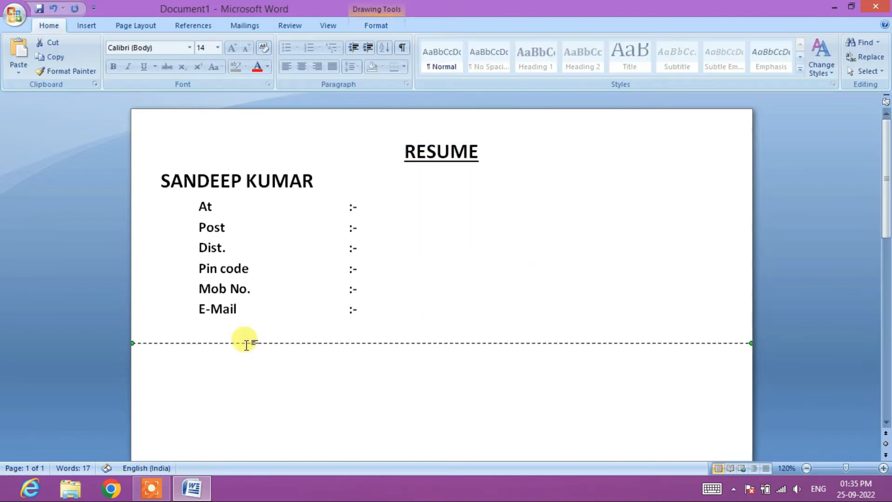
pyautogui.press('Up')
pyautogui.press('Up')
pyautogui.press('Up')
pyautogui.press('Up')
pyautogui.press('Up')
pyautogui.press('Up')
pyautogui.click(246, 344)
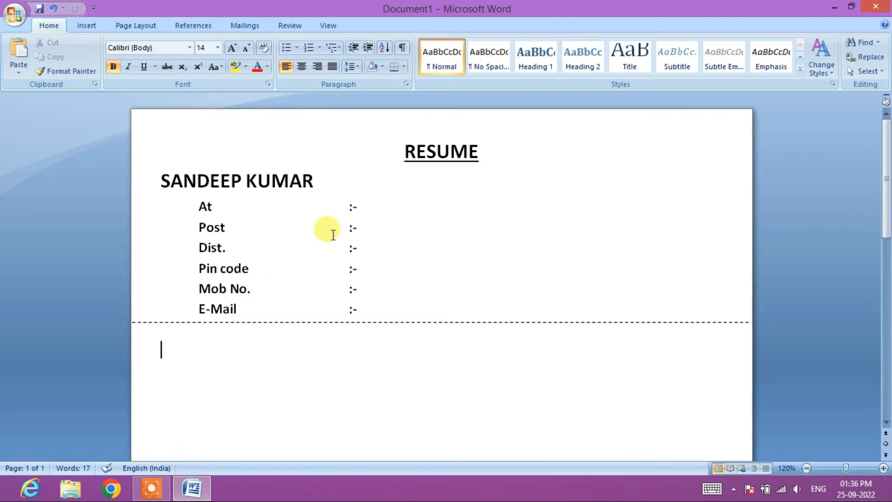
# - Type 'Personal Vitae' and give it the name line's bold 20 pt formatting, underlined
pyautogui.write('Personal V')
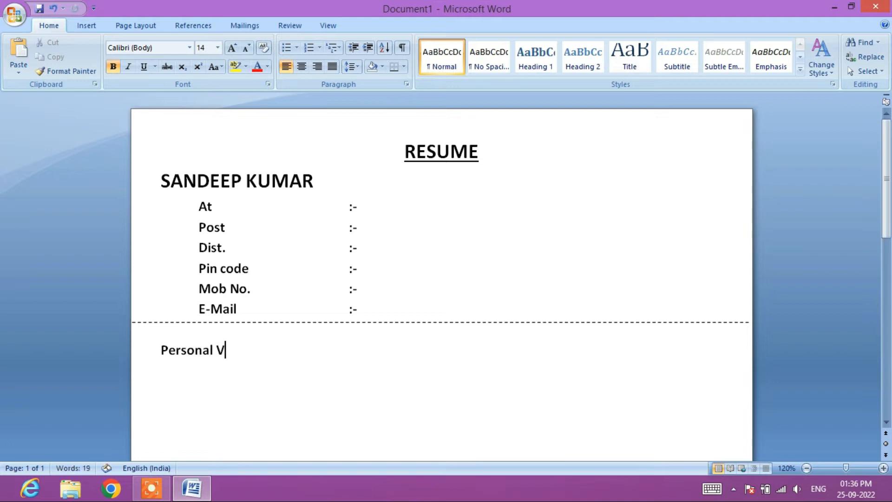
pyautogui.write('itae')
pyautogui.press('Return')
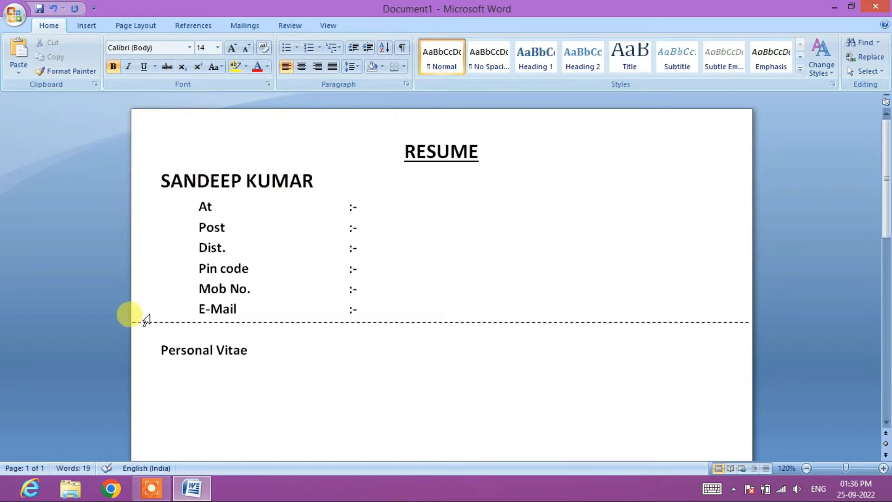
pyautogui.click(257, 181)
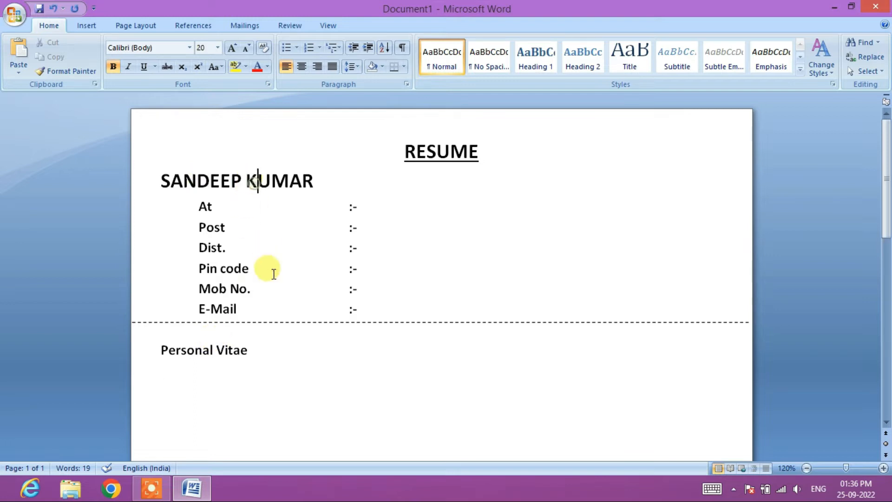
pyautogui.click(65, 74)
pyautogui.moveTo(249, 350); pyautogui.dragTo(162, 349)
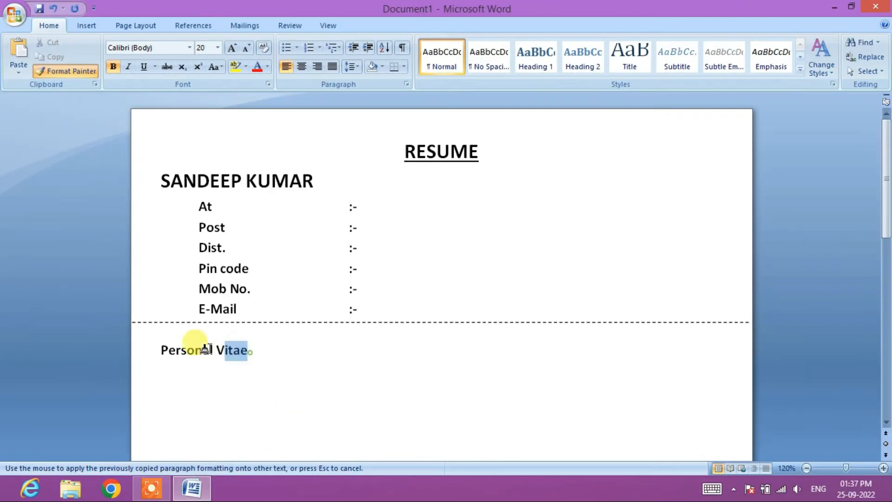
pyautogui.click(146, 70)
pyautogui.click(291, 353)
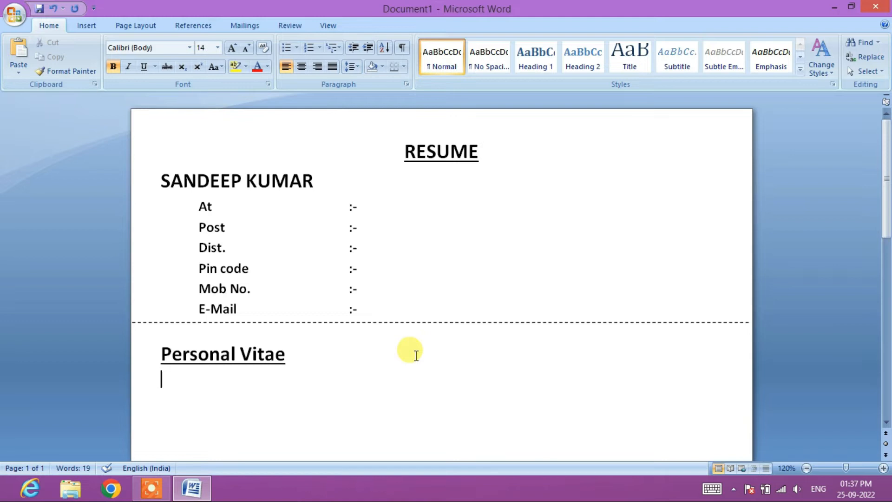
# - Add the Father's Name field with a tabbed :- separator
pyautogui.write('/')
pyautogui.write("ather's na")
pyautogui.press('BackSpace')
pyautogui.press('BackSpace')
pyautogui.write('Name')
pyautogui.press('Tab')
pyautogui.press('Tab')
pyautogui.press('Tab')
pyautogui.press('Tab')
pyautogui.write(':-')
pyautogui.press('Return')
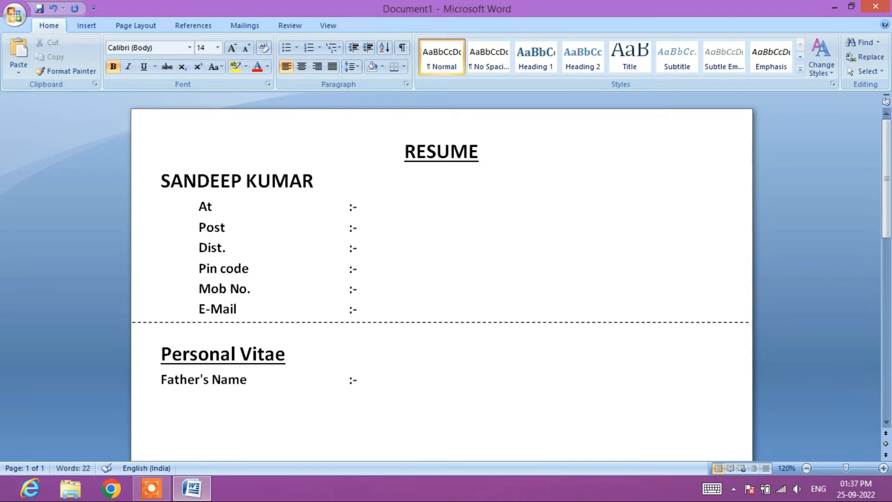
pyautogui.click(422, 377)
pyautogui.write('jdfk')
pyautogui.press('BackSpace')
pyautogui.press('BackSpace')
pyautogui.press('BackSpace')
pyautogui.press('BackSpace')
pyautogui.write('sdf')
pyautogui.press('BackSpace')
pyautogui.press('BackSpace')
pyautogui.press('BackSpace')
# - Add the Mother's Name and Date of Birth fields, each with :-
pyautogui.press('Down')
pyautogui.write("Mother's Name")
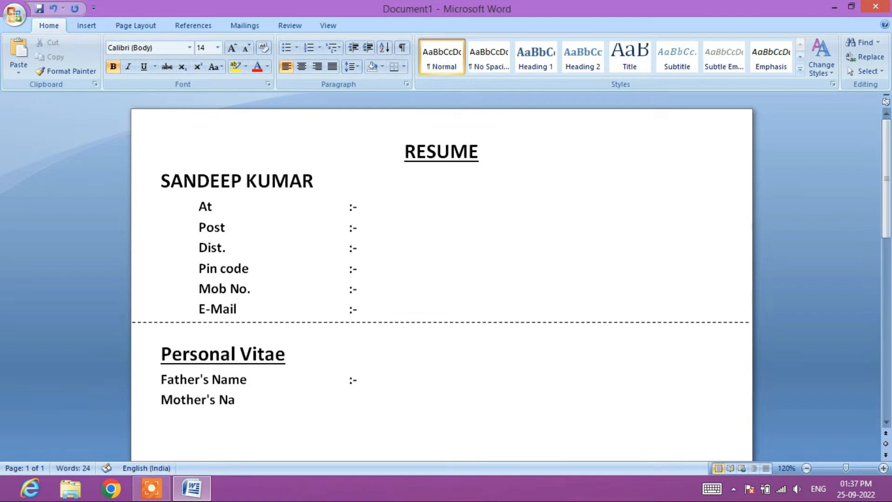
pyautogui.press('Tab')
pyautogui.press('Tab')
pyautogui.press('Tab')
pyautogui.press('Tab')
pyautogui.write(':-')
pyautogui.scroll(-3, 441, 279)
pyautogui.press('Return')
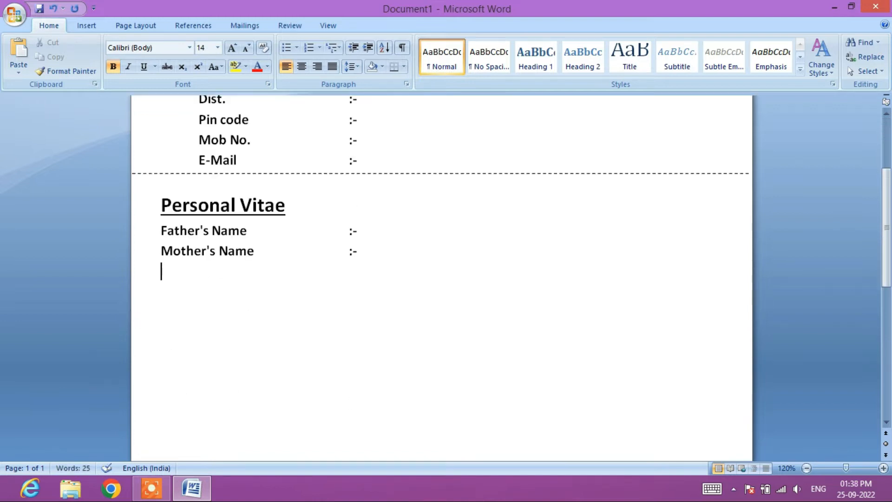
pyautogui.write('Date of Birth')
pyautogui.press('Tab')
pyautogui.press('Tab')
pyautogui.press('Tab')
pyautogui.press('Tab')
pyautogui.press('Tab')
pyautogui.write(':-')
pyautogui.press('Return')
# - Add Nationality 'Indian' and Language Known 'Hindi & English' fields
pyautogui.write('Nationality')
pyautogui.press('Tab')
pyautogui.press('Tab')
pyautogui.press('Tab')
pyautogui.press('Tab')
pyautogui.press('Tab')
pyautogui.write(':-')
pyautogui.press('Return')
pyautogui.write('Language Known')
pyautogui.press('Tab')
pyautogui.press('Tab')
pyautogui.press('Tab')
pyautogui.press('Tab')
pyautogui.write(':-')
pyautogui.press('Tab')
pyautogui.write('Hindi')
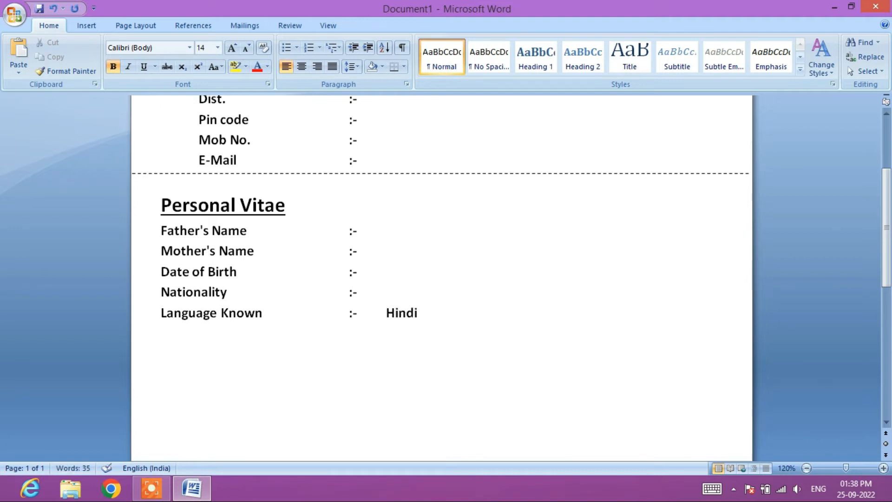
pyautogui.write(' & English')
pyautogui.press('Up')
pyautogui.write('Indian')
pyautogui.press('Down')
pyautogui.press('End')
# - Add the Marital Status and Gender fields with :- separators
pyautogui.press('Return')
pyautogui.write('Marit')
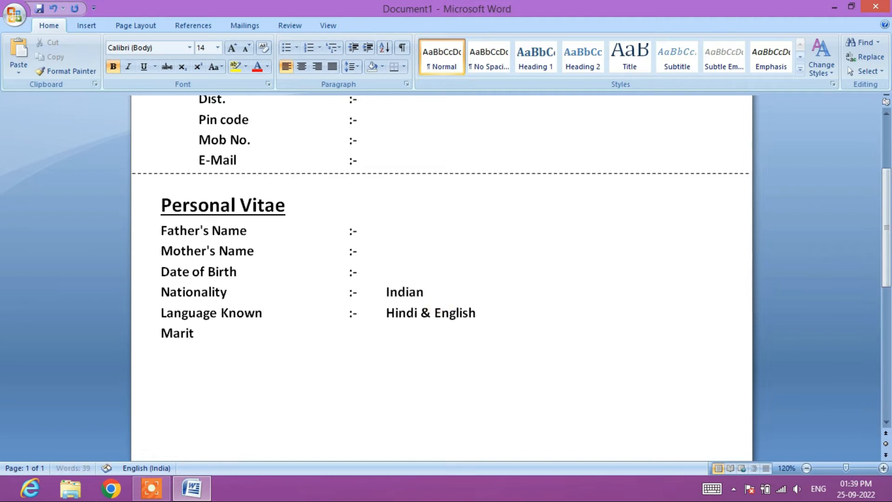
pyautogui.write('al Status')
pyautogui.press('Tab')
pyautogui.write(':-')
pyautogui.press('Tab')
pyautogui.press('Return')
pyautogui.write('Gender')
pyautogui.press('Tab')
pyautogui.write(':-')
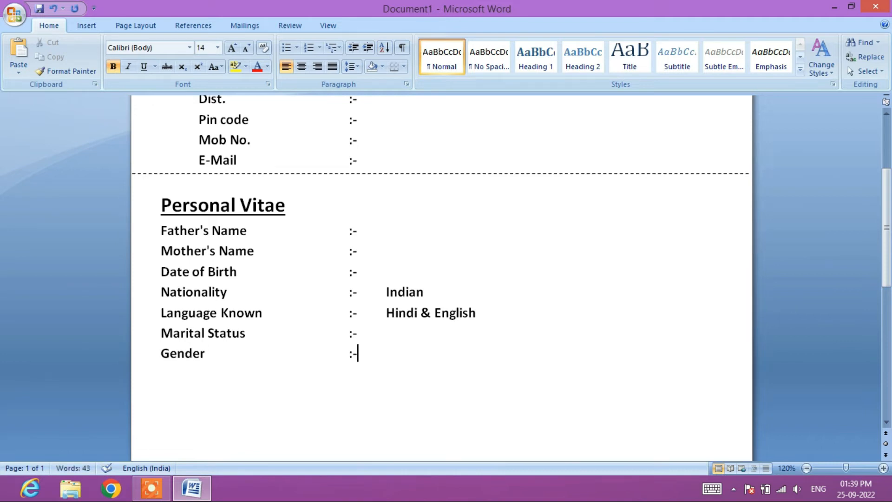
pyautogui.press('Return')
# - Type 'Academic Qualification', copy Personal Vitae's formatting onto it, and start a filled-circle bullet list
pyautogui.write('Acad')
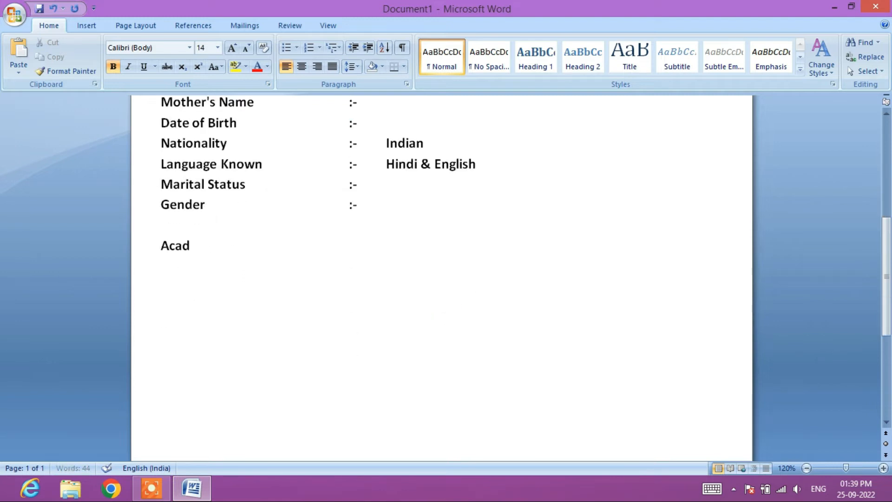
pyautogui.write('emic Qualification')
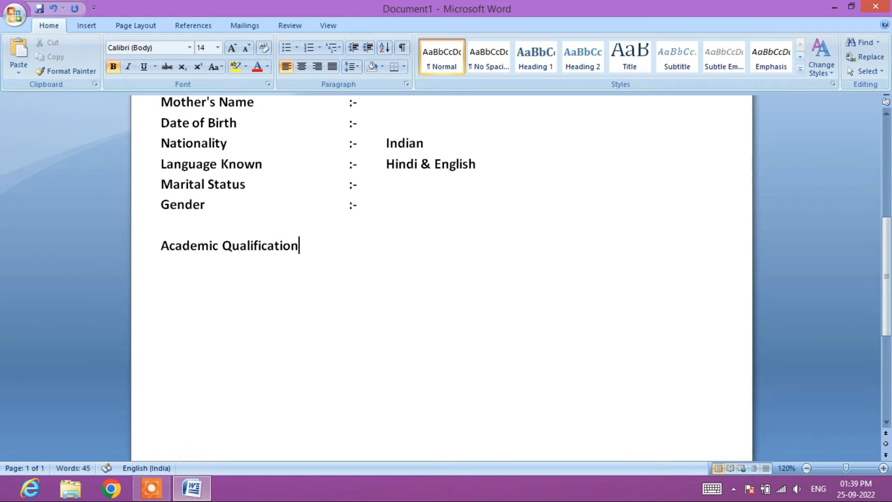
pyautogui.click(236, 130)
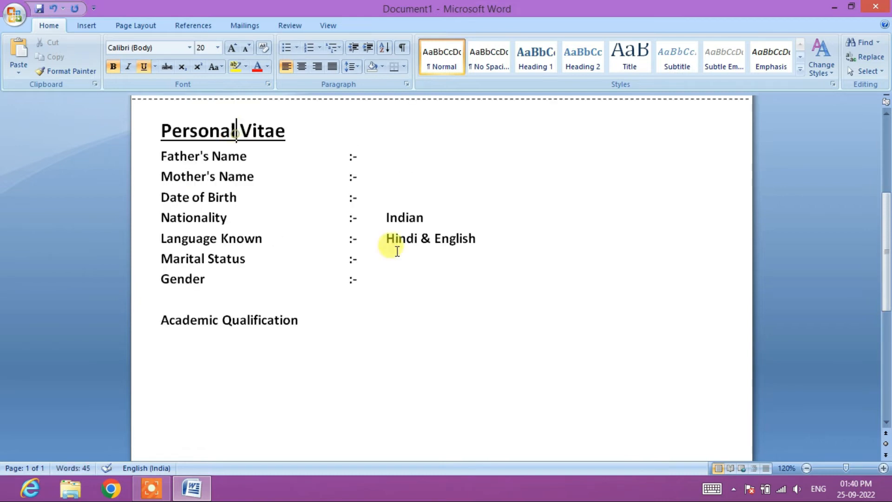
pyautogui.click(77, 69)
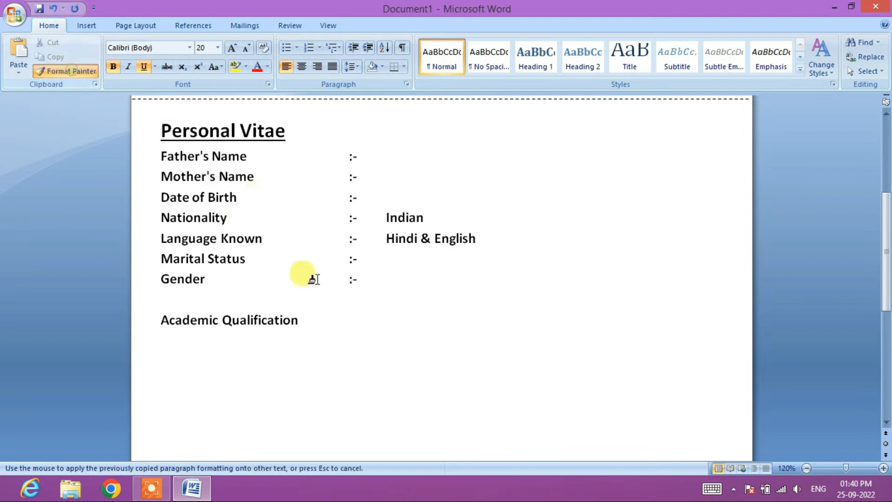
pyautogui.moveTo(293, 323); pyautogui.dragTo(161, 320)
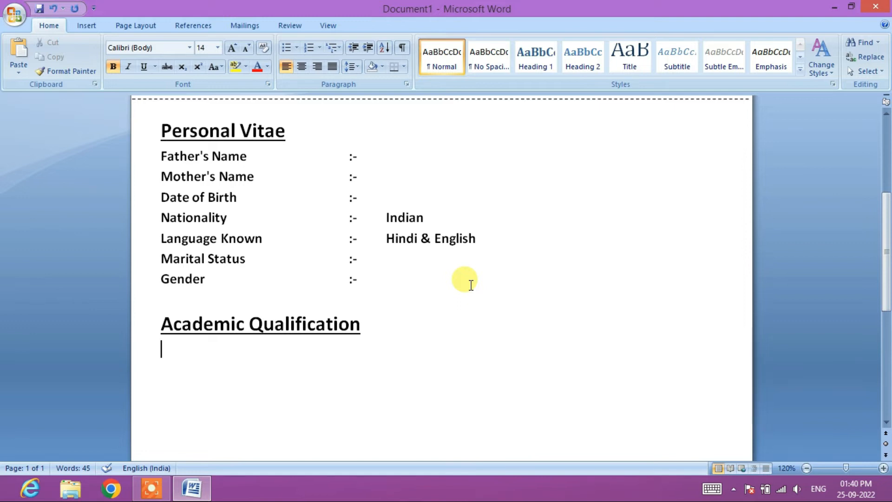
pyautogui.click(296, 47)
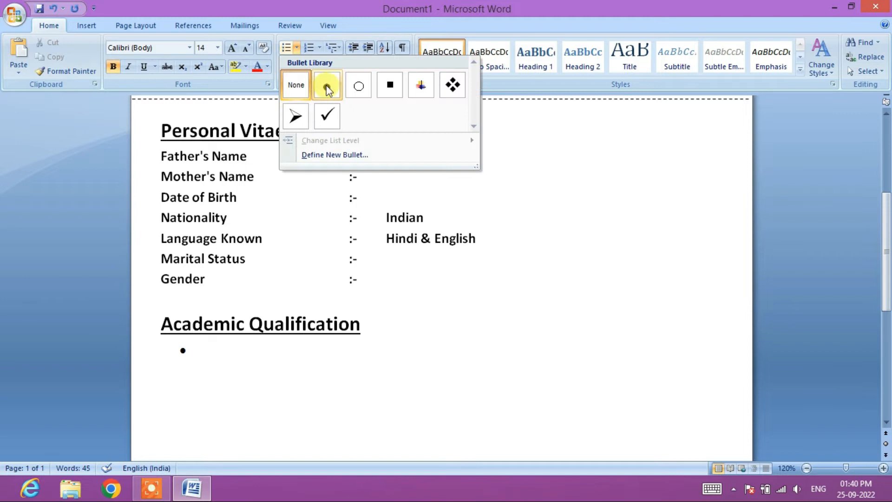
pyautogui.click(325, 87)
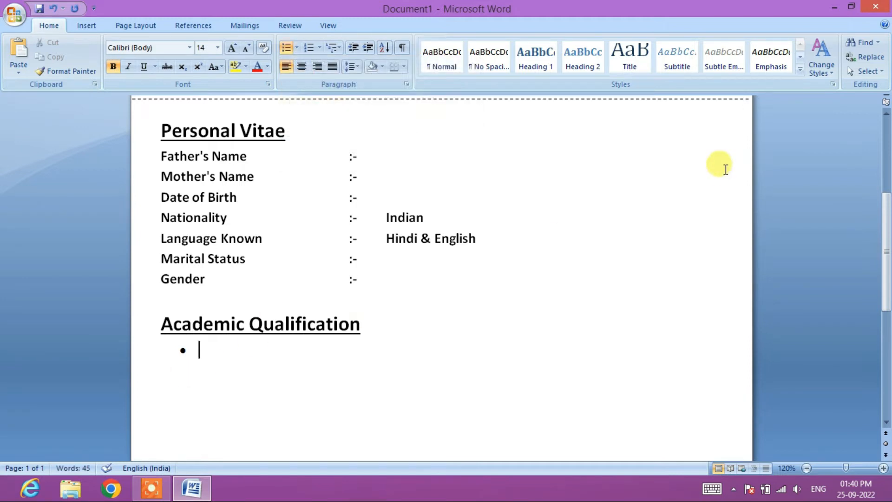
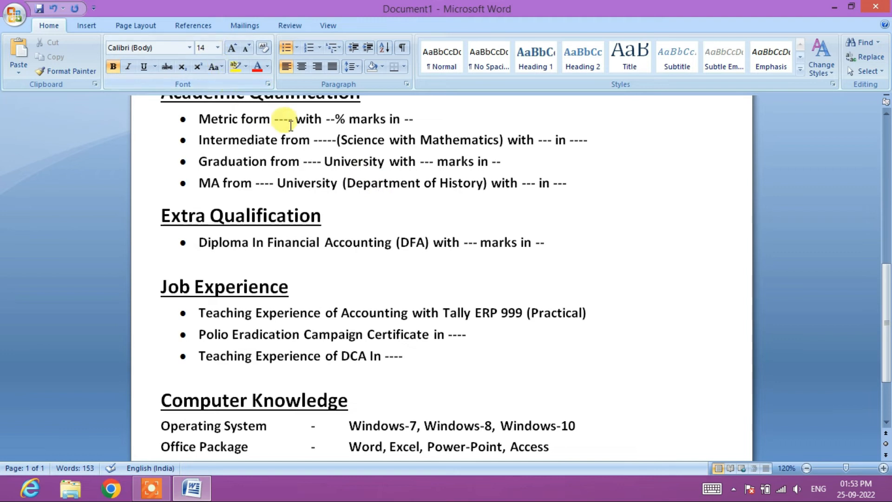
# - Shrink the blank line below the Diploma bullet to tighten the gap between sections
pyautogui.click(317, 242)
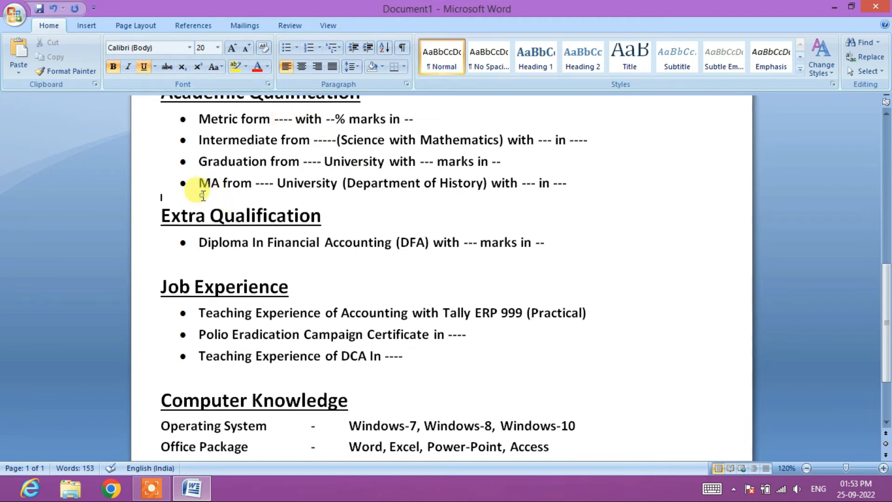
pyautogui.click(195, 260)
pyautogui.click(246, 48)
pyautogui.click(246, 48)
pyautogui.click(245, 49)
pyautogui.click(245, 49)
pyautogui.click(245, 49)
pyautogui.click(246, 49)
pyautogui.click(246, 48)
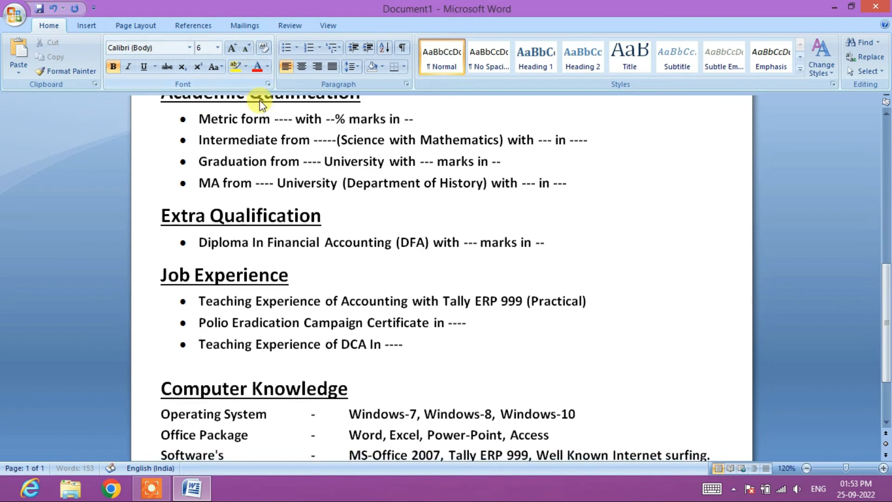
# - Add Typing Speed lines: English 35 W/M and Hindi (Mangal Font) 30 W/M
pyautogui.write('Typ')
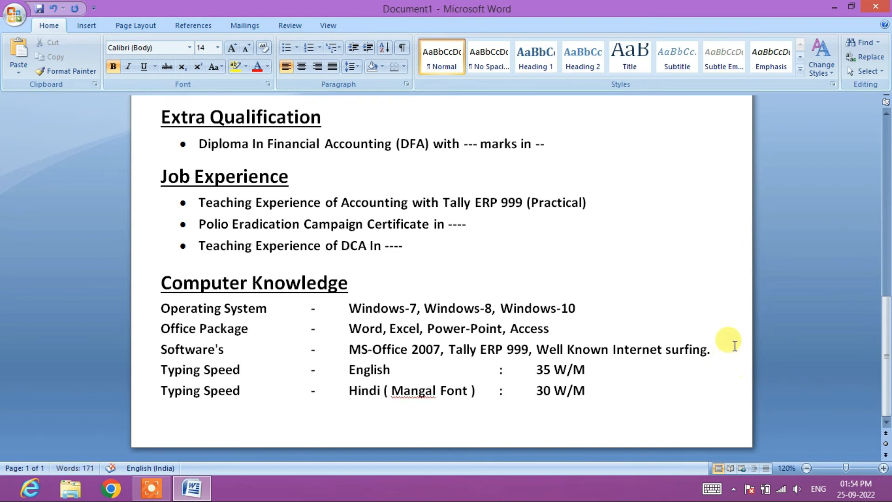
pyautogui.scroll(6, 500, 225)
pyautogui.scroll(5, 501, 232)
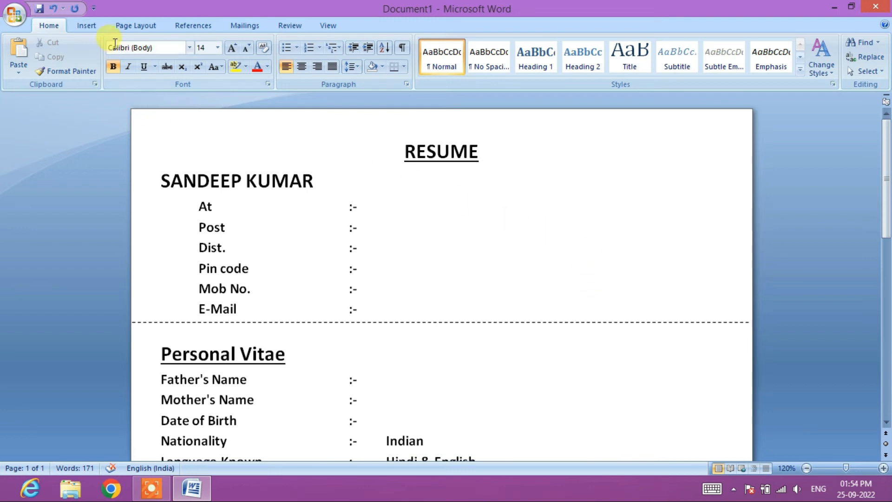
# - Draw a rectangle at the right of the page, then undo it
pyautogui.click(87, 26)
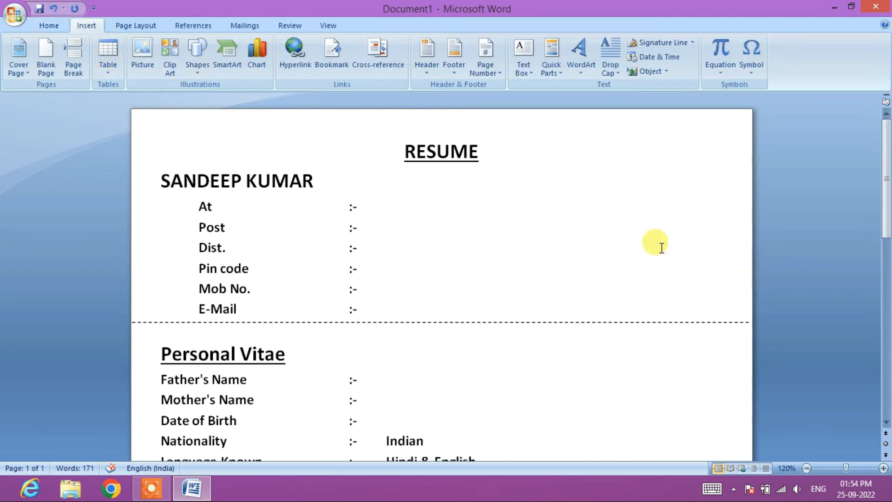
pyautogui.click(195, 69)
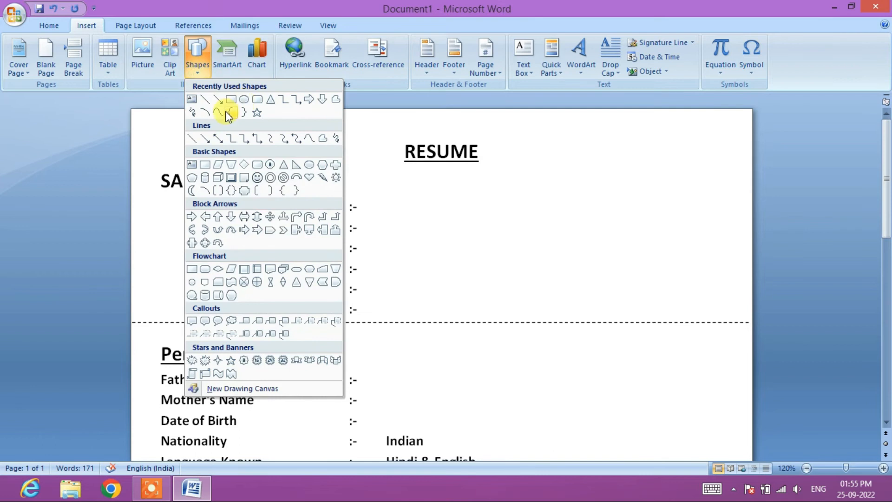
pyautogui.click(235, 101)
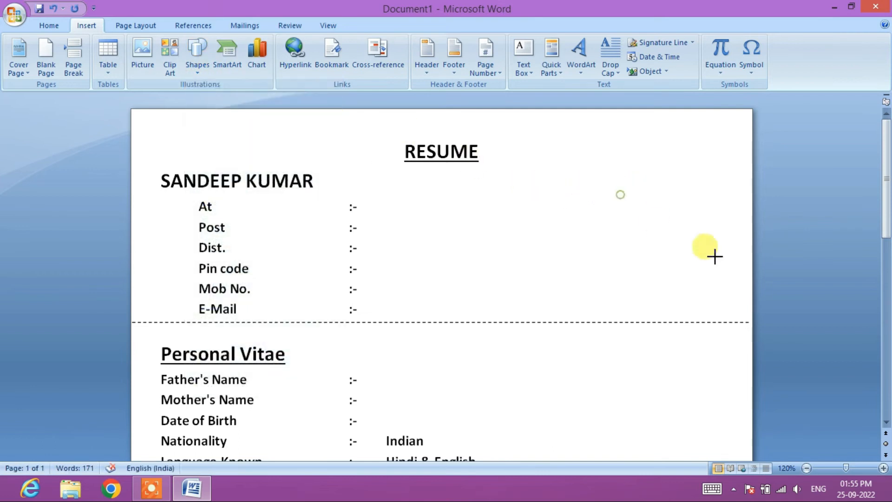
pyautogui.moveTo(620, 195); pyautogui.dragTo(701, 293)
pyautogui.hotkey('ctrl', 'z')
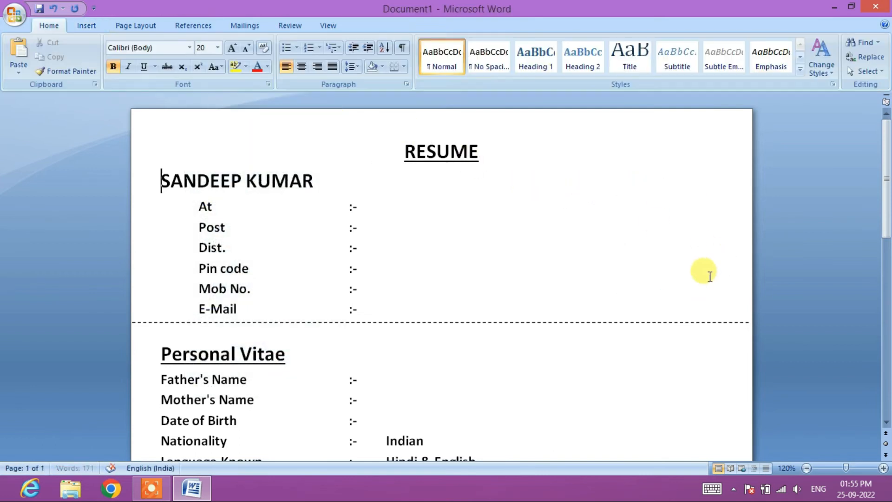
# - Insert the passport photo from file and move it beside the name
pyautogui.click(86, 26)
pyautogui.click(156, 64)
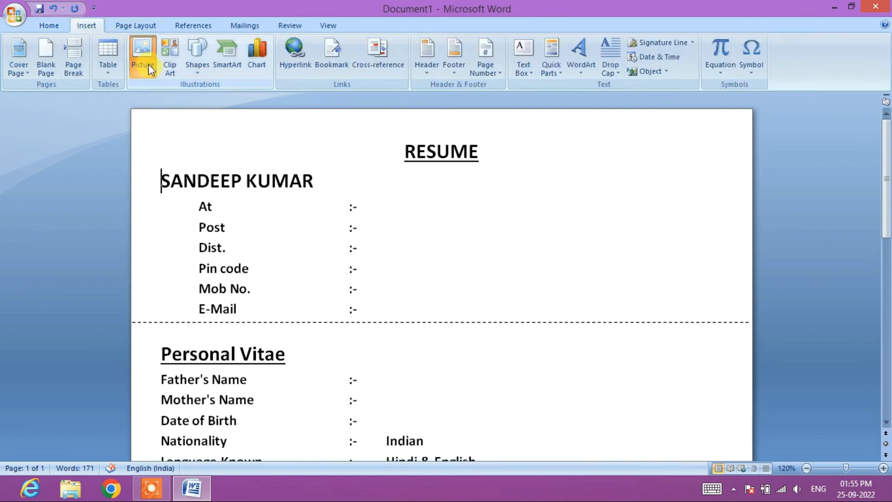
pyautogui.moveTo(103, 149); pyautogui.dragTo(102, 213)
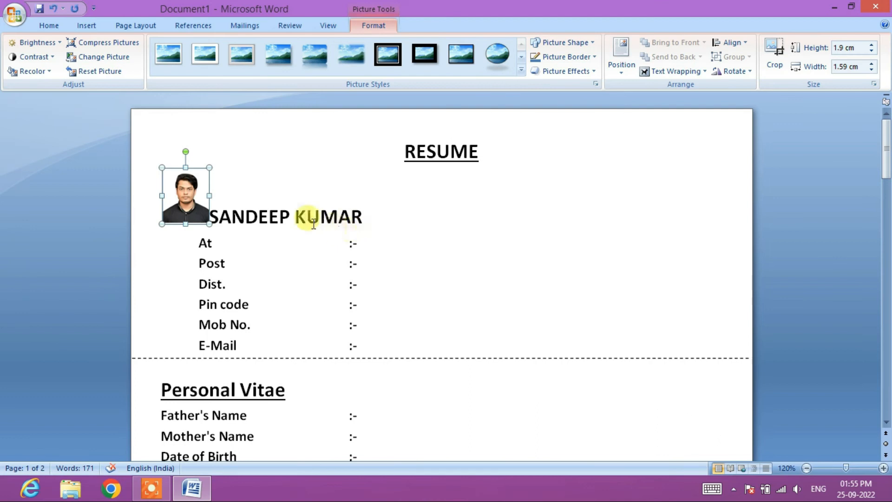
pyautogui.moveTo(195, 199); pyautogui.dragTo(358, 224)
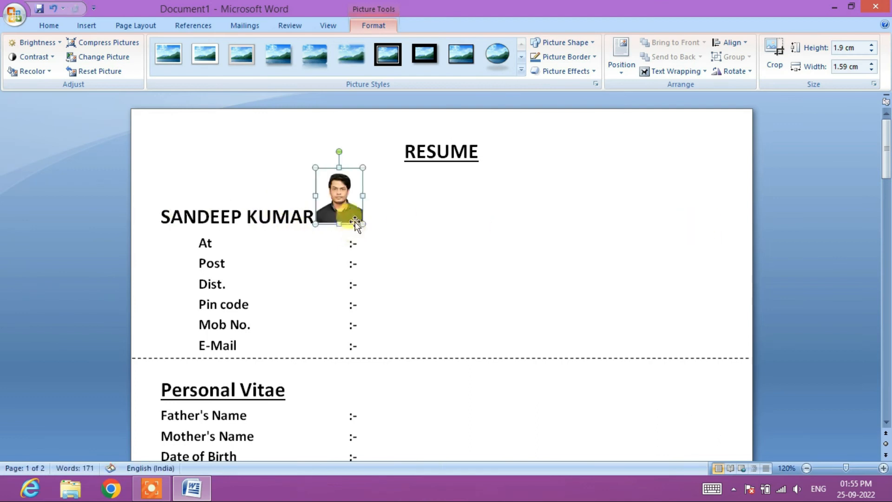
pyautogui.moveTo(602, 195); pyautogui.dragTo(246, 170)
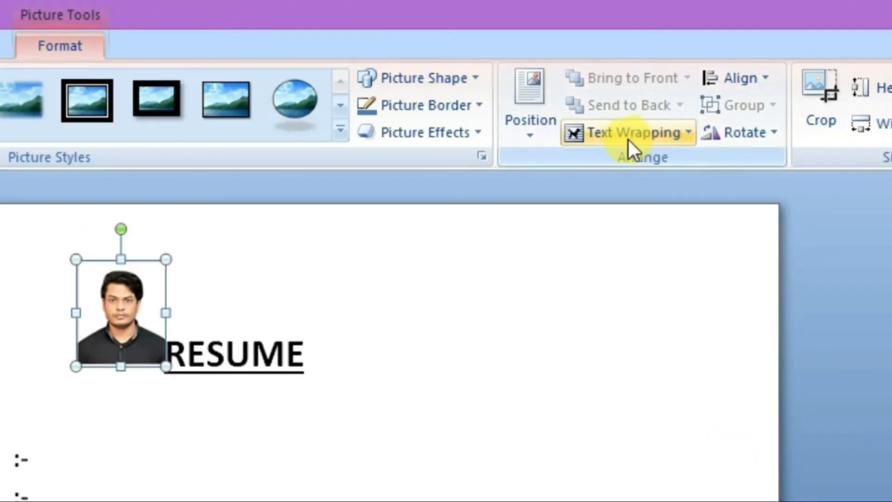
# - Set the photo's wrapping to Behind Text and place it right of the address block
pyautogui.click(674, 134)
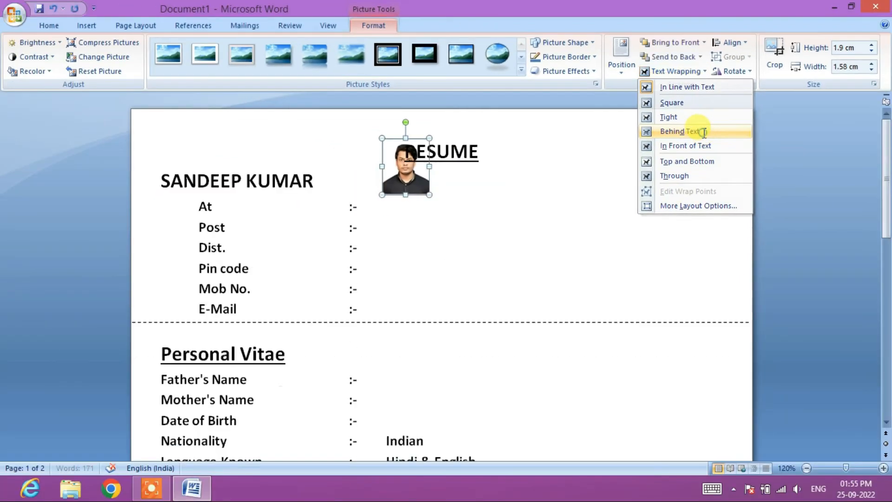
pyautogui.click(684, 248)
pyautogui.moveTo(150, 336); pyautogui.dragTo(311, 356)
pyautogui.moveTo(505, 189); pyautogui.dragTo(653, 244)
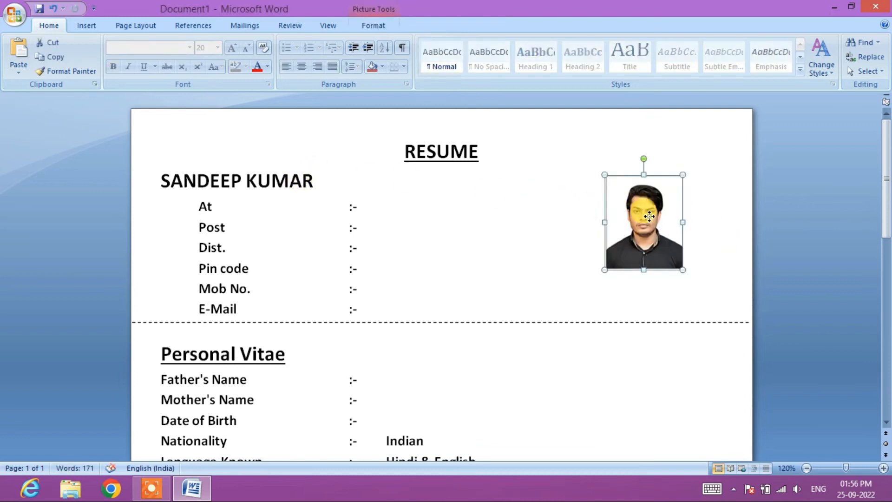
# - Enlarge and nudge the photo beside the address lines, then review the finished resume
pyautogui.moveTo(683, 270); pyautogui.dragTo(690, 279)
pyautogui.moveTo(659, 244)
pyautogui.mouseDown()
pyautogui.moveTo(648, 247)
pyautogui.moveTo(664, 250)
pyautogui.mouseUp()
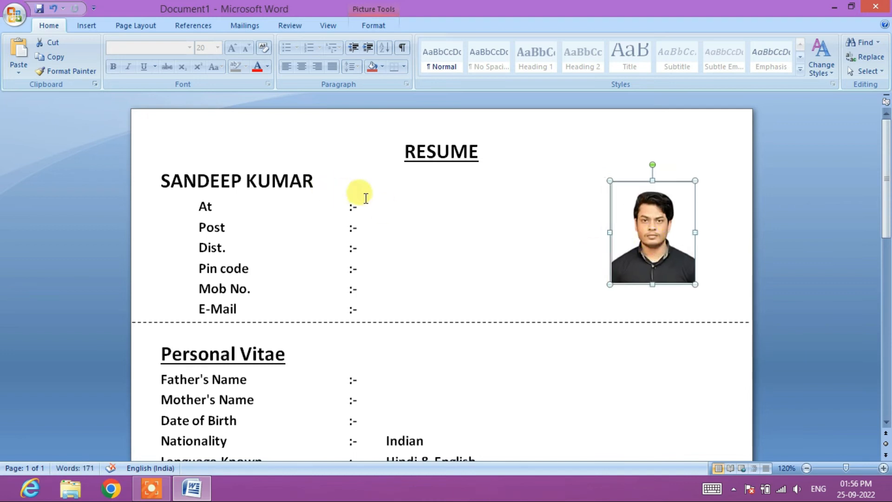
pyautogui.click(366, 198)
pyautogui.scroll(-7, 402, 260)
pyautogui.scroll(7, 687, 336)
pyautogui.scroll(-6, 677, 321)
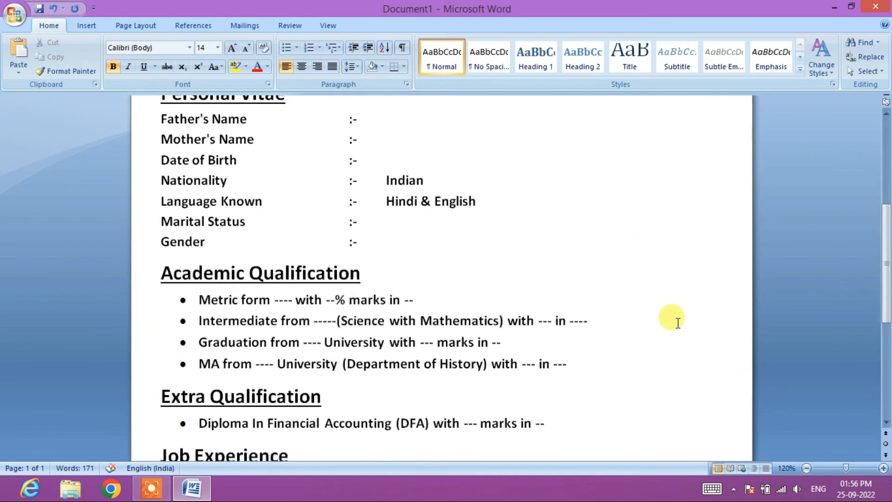
pyautogui.scroll(6, 689, 302)
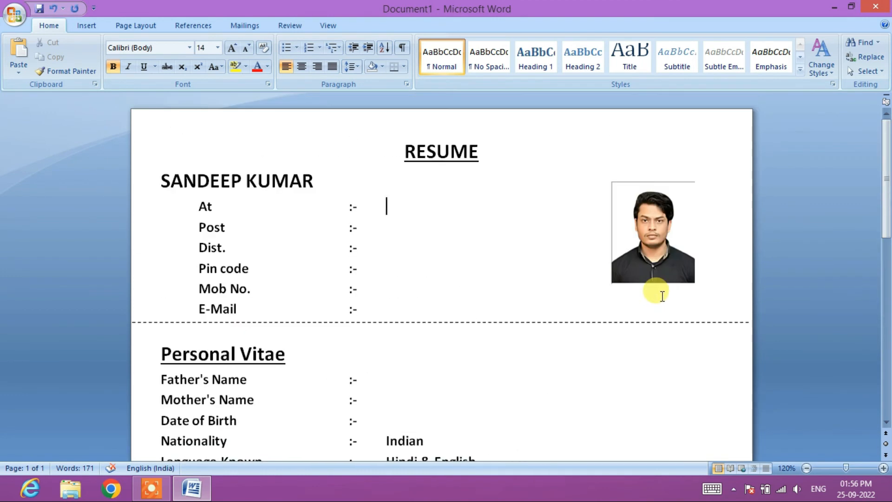
pyautogui.scroll(-10, 662, 295)
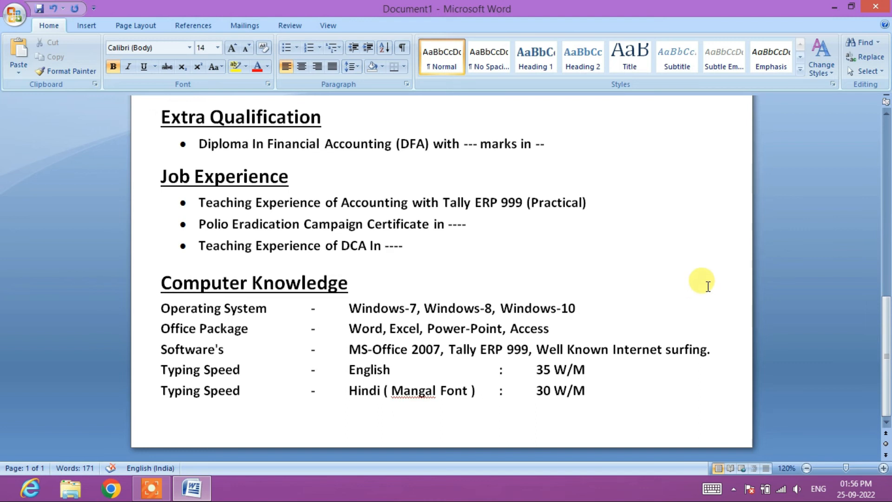
pyautogui.scroll(10, 643, 235)
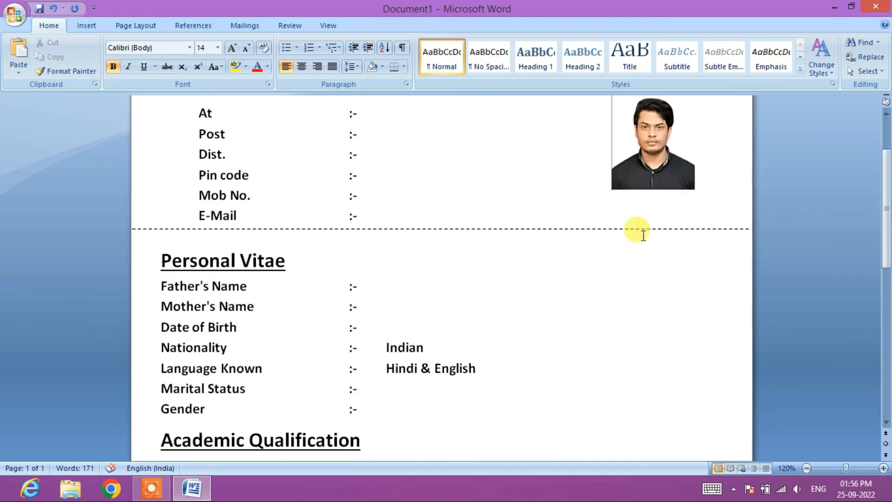
pyautogui.scroll(2, 643, 235)
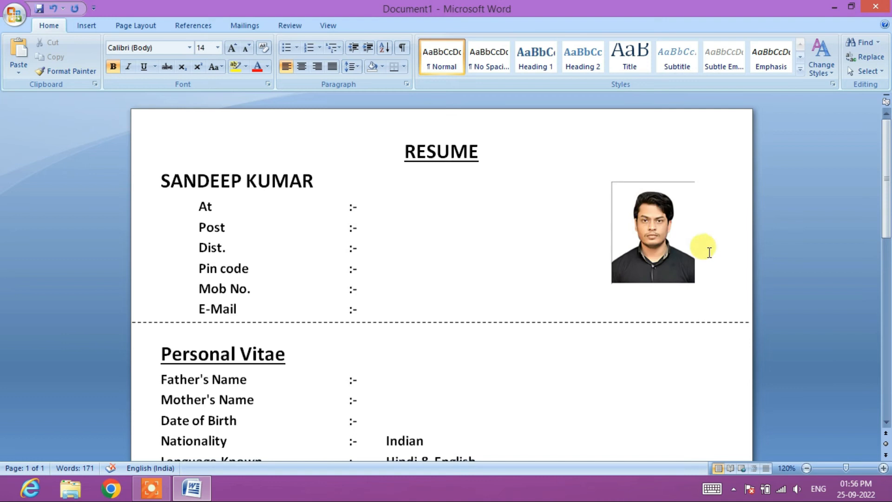
pyautogui.click(14, 14)
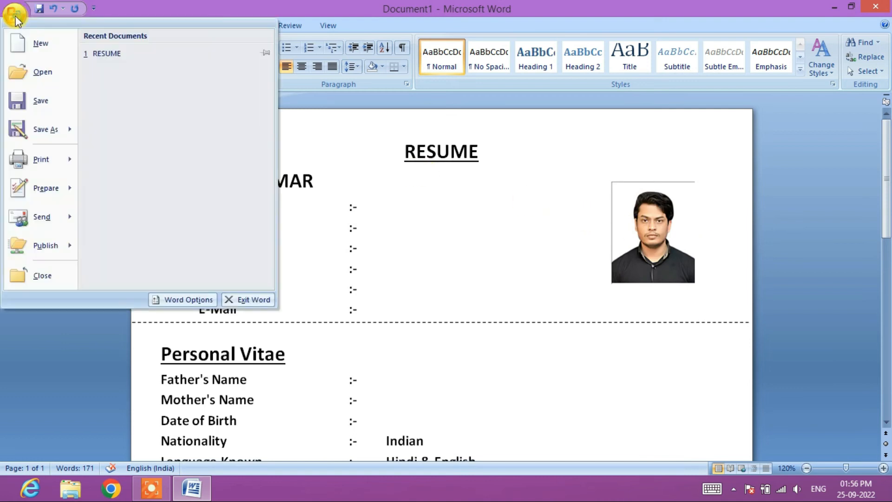
# - Save the resume as RESUME on the Desktop, then launch Chrome
pyautogui.click(49, 102)
pyautogui.click(49, 100)
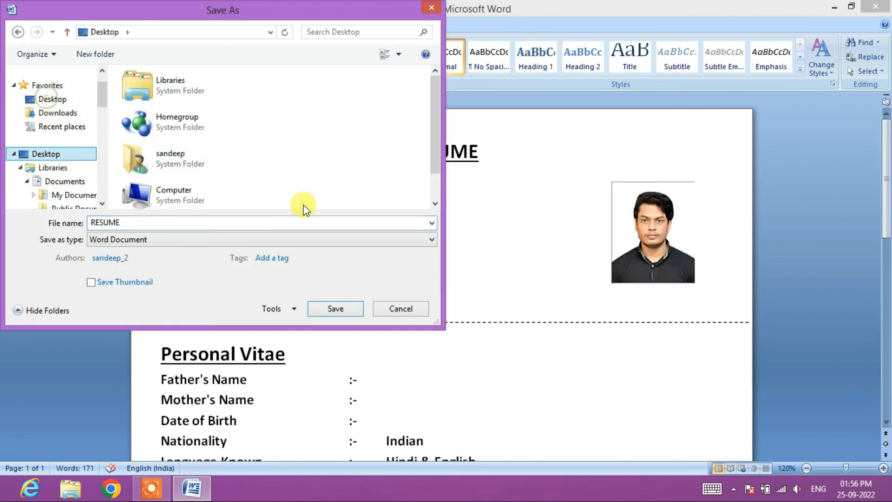
pyautogui.click(359, 309)
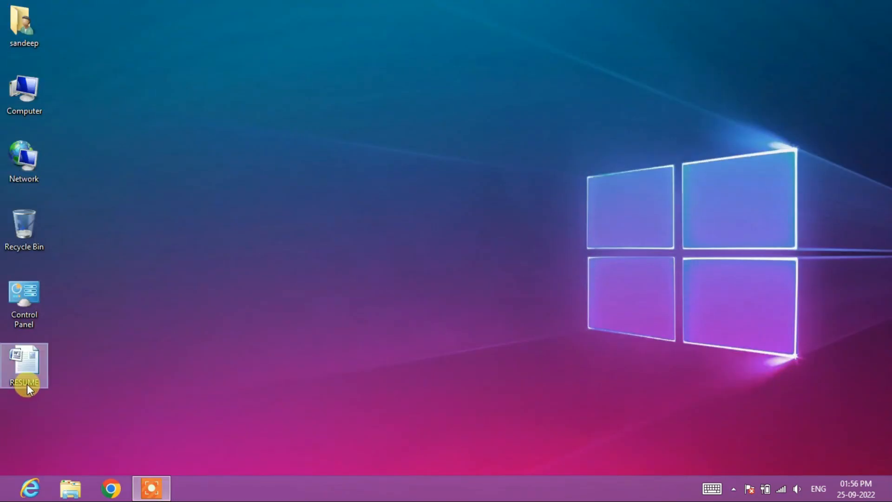
pyautogui.moveTo(151, 139); pyautogui.dragTo(192, 147)
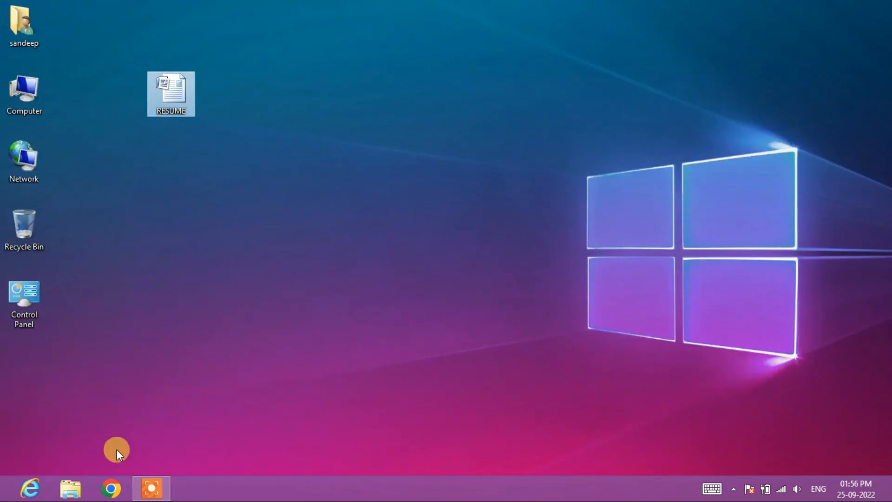
pyautogui.click(113, 489)
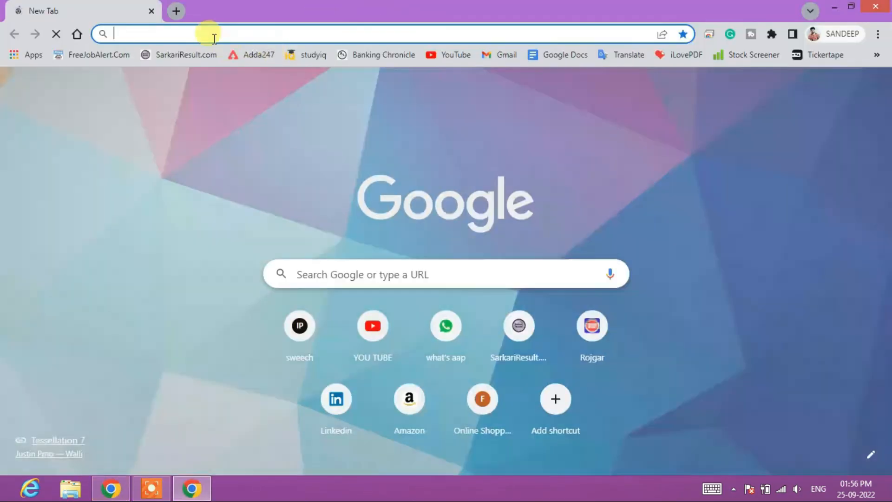
# - Go to iLovePDF's Word to PDF converter
pyautogui.write('i lo')
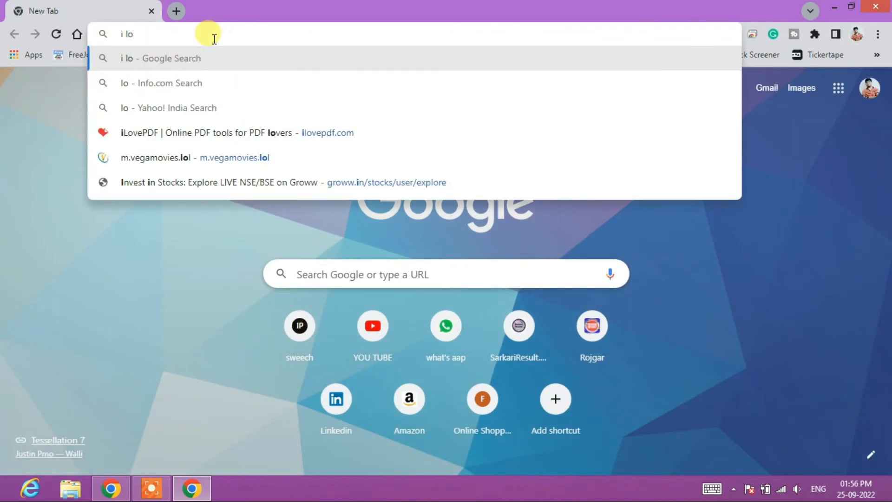
pyautogui.click(175, 136)
pyautogui.scroll(-3, 367, 272)
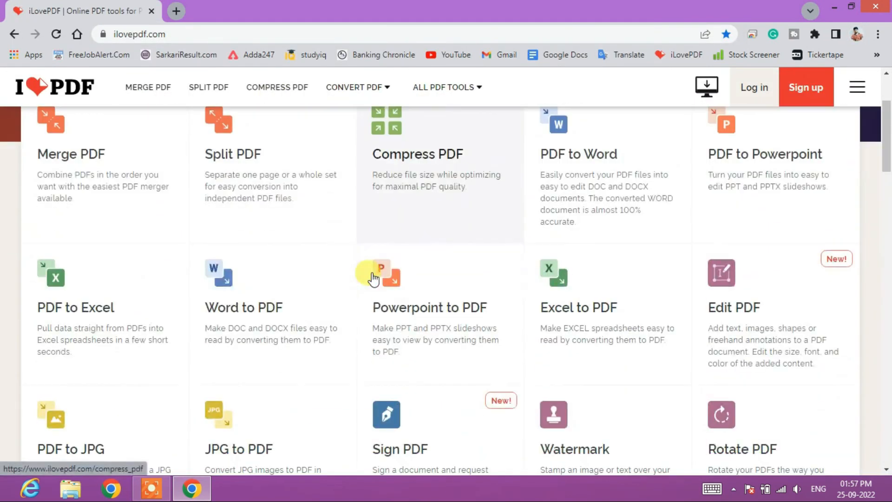
pyautogui.click(232, 279)
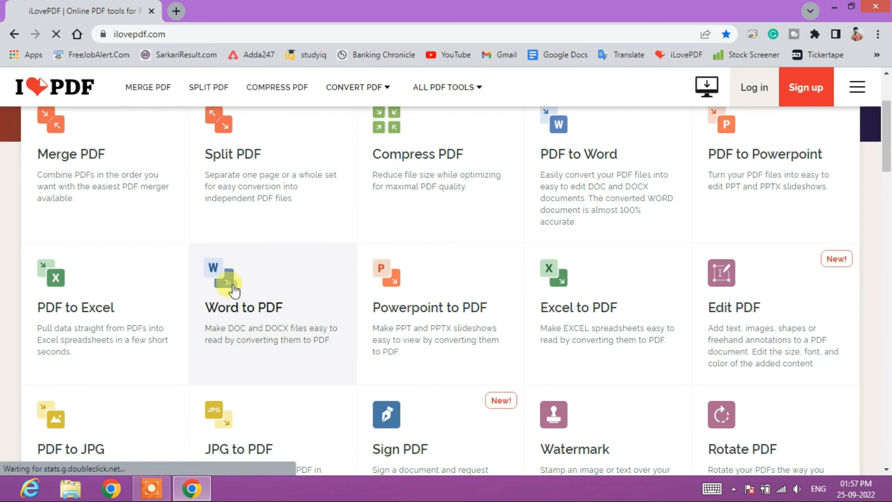
# - Upload the RESUME Word document from the Desktop
pyautogui.click(423, 238)
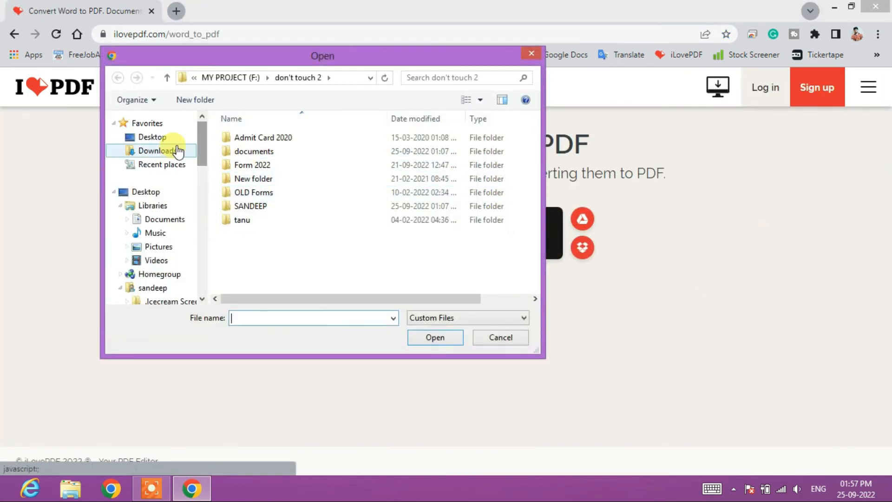
pyautogui.click(152, 138)
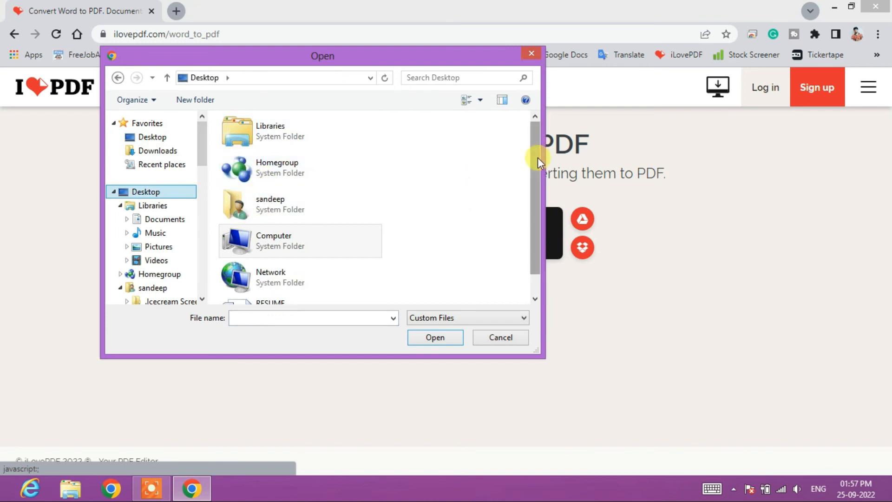
pyautogui.scroll(-1, 534, 157)
pyautogui.click(325, 281)
pyautogui.click(444, 343)
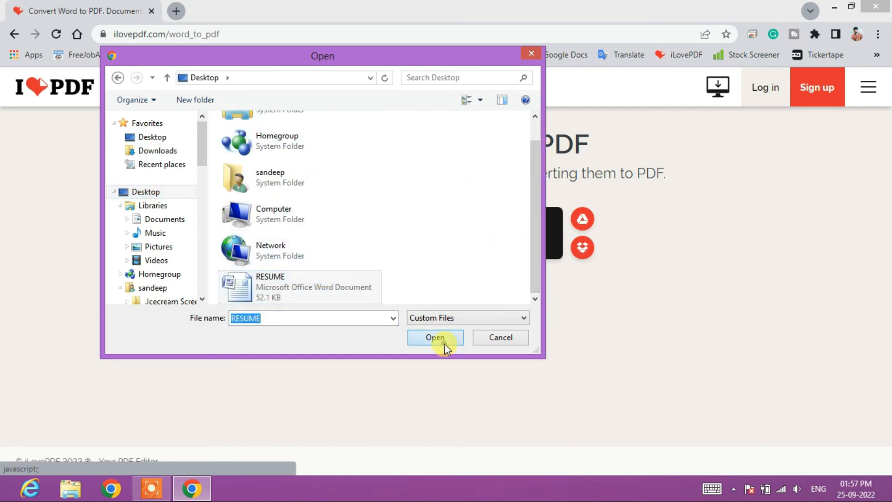
# - Convert it to PDF, download RESUME.pdf, and close Chrome
pyautogui.click(774, 430)
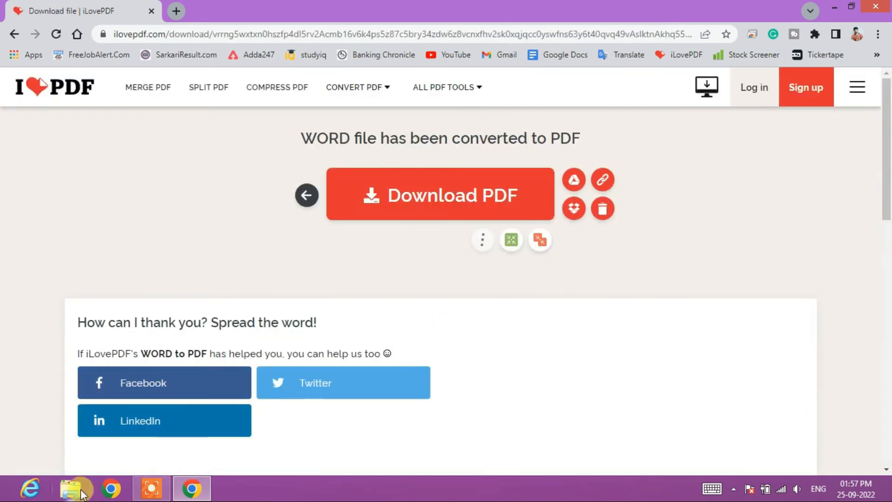
pyautogui.click(396, 202)
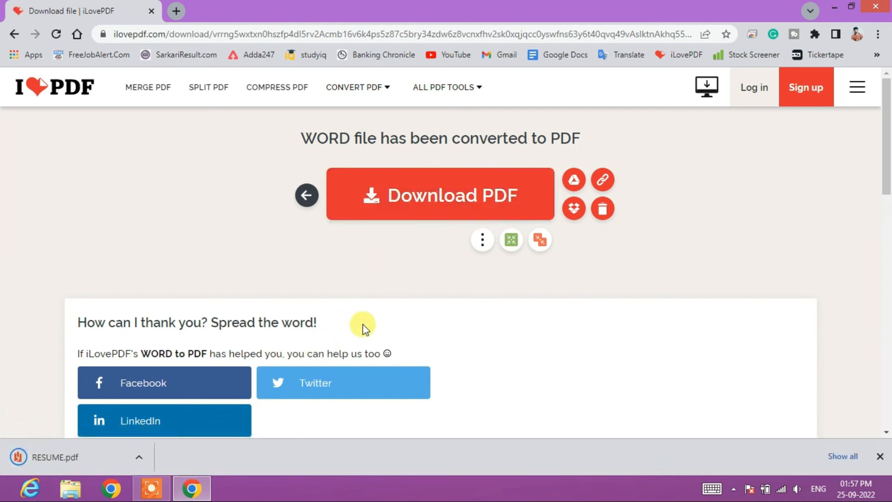
pyautogui.click(875, 6)
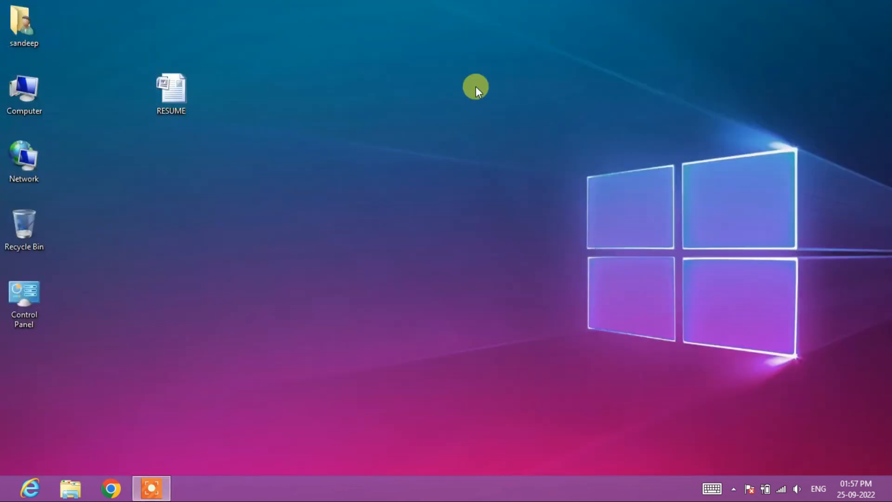
pyautogui.doubleClick(15, 73)
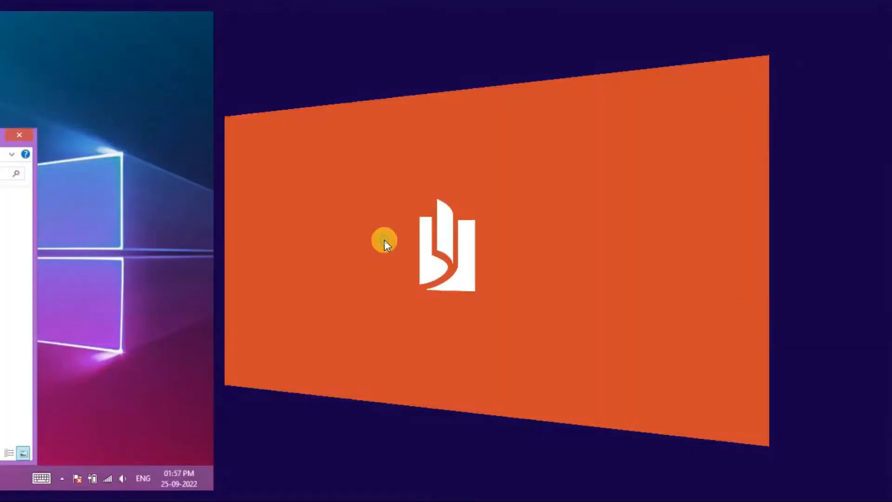
pyautogui.scroll(-5, 503, 205)
pyautogui.scroll(5, 505, 211)
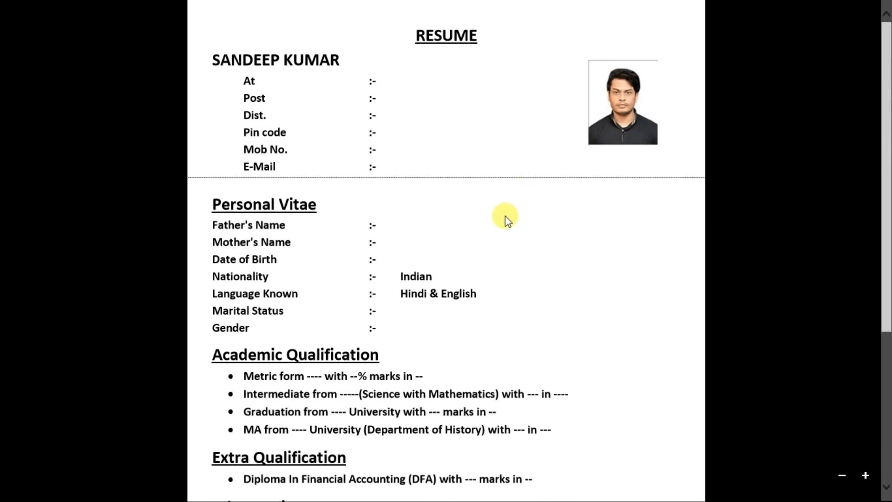
pyautogui.click(24, 19)
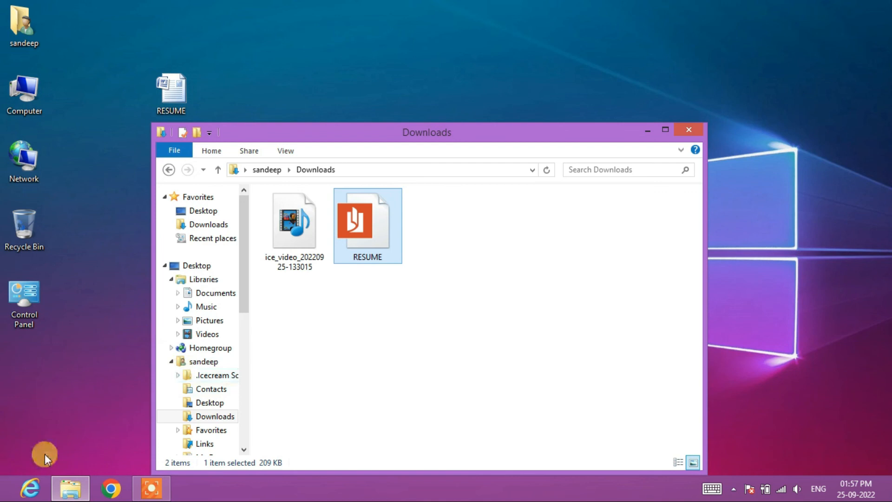
pyautogui.click(65, 492)
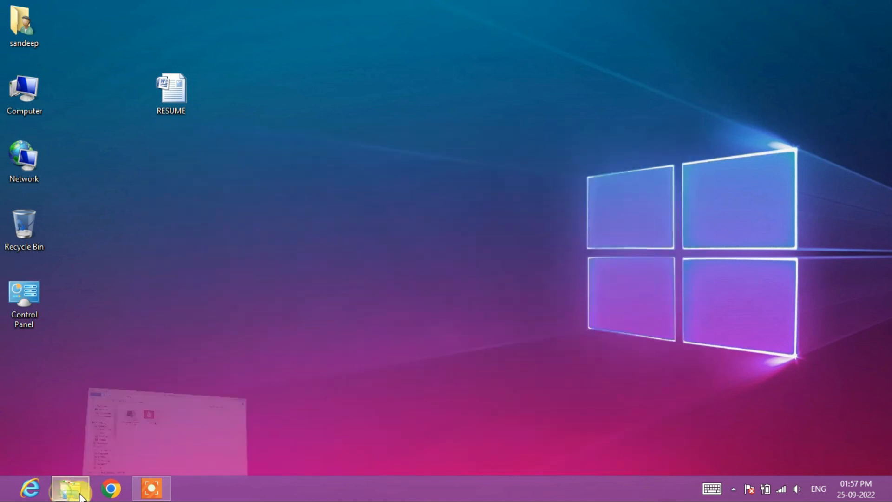
pyautogui.click(111, 493)
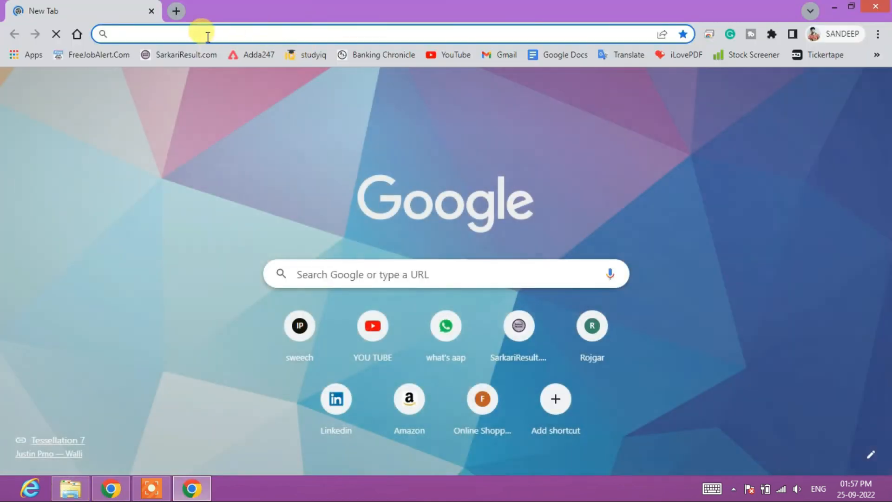
# - Go to iLovePDF's PDF to JPG converter
pyautogui.write('i')
pyautogui.press('Return')
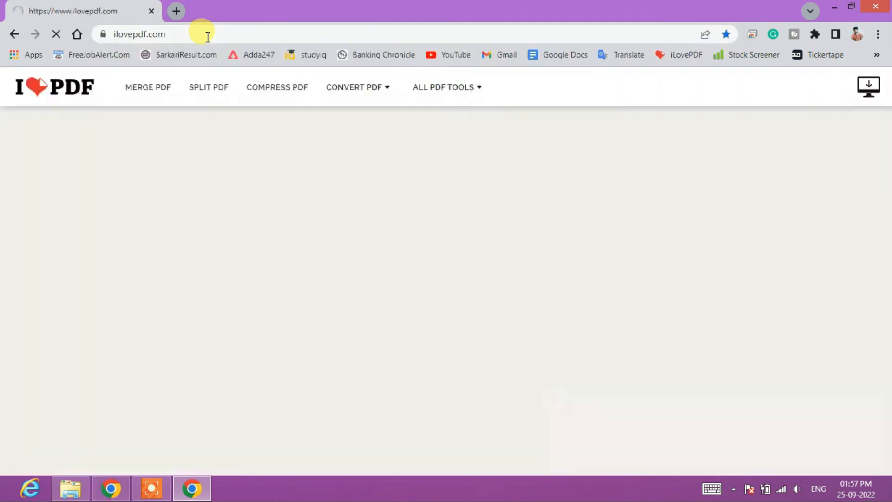
pyautogui.scroll(-5, 120, 309)
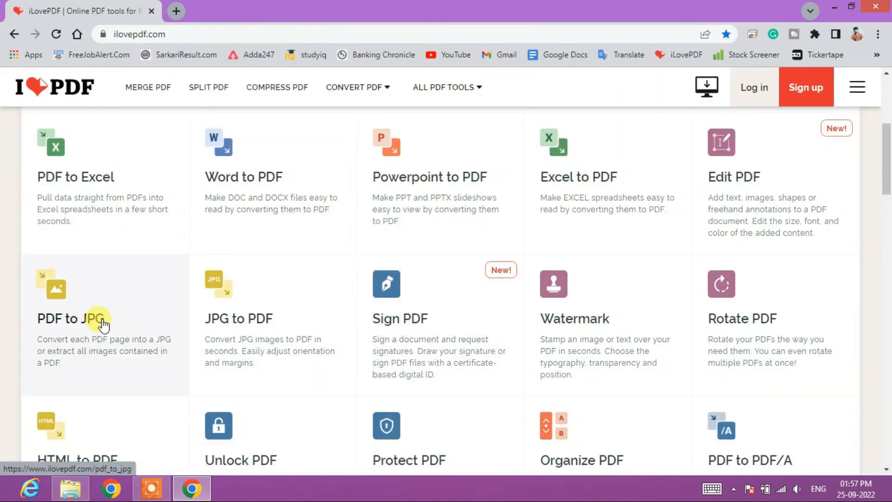
pyautogui.click(76, 317)
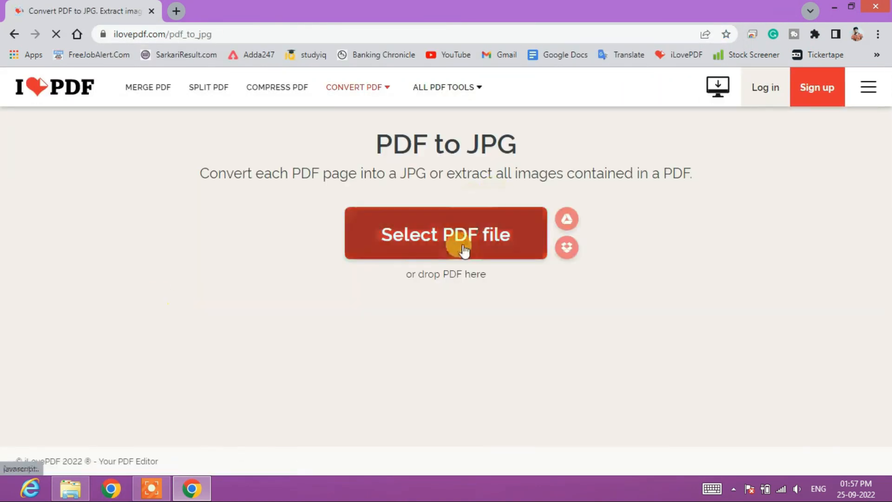
# - Upload RESUME.pdf from Downloads and convert it to JPG
pyautogui.click(482, 250)
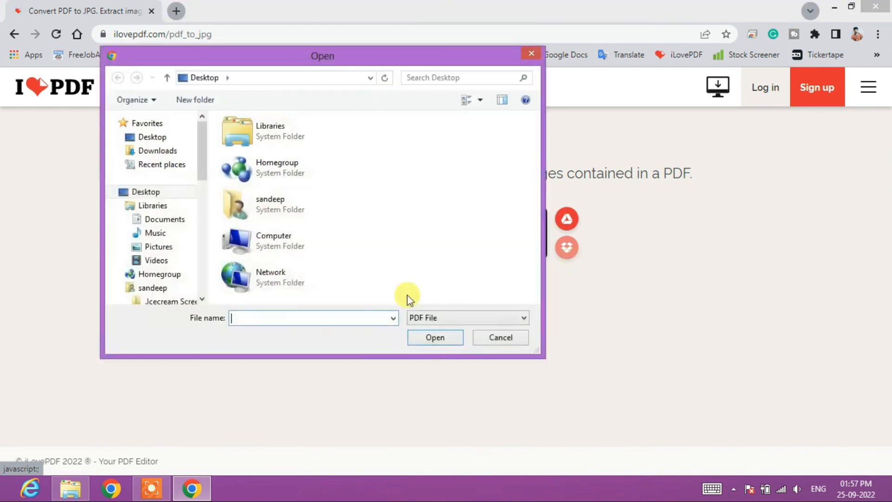
pyautogui.click(151, 150)
pyautogui.click(248, 151)
pyautogui.click(450, 335)
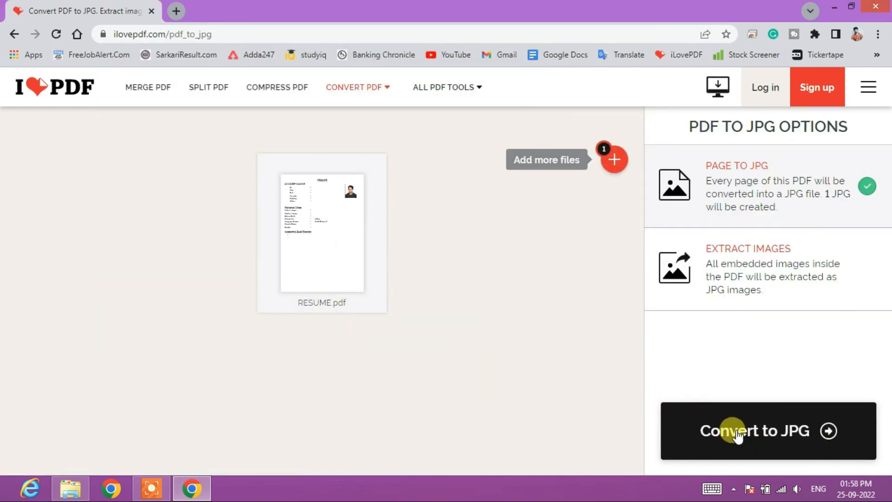
pyautogui.click(735, 429)
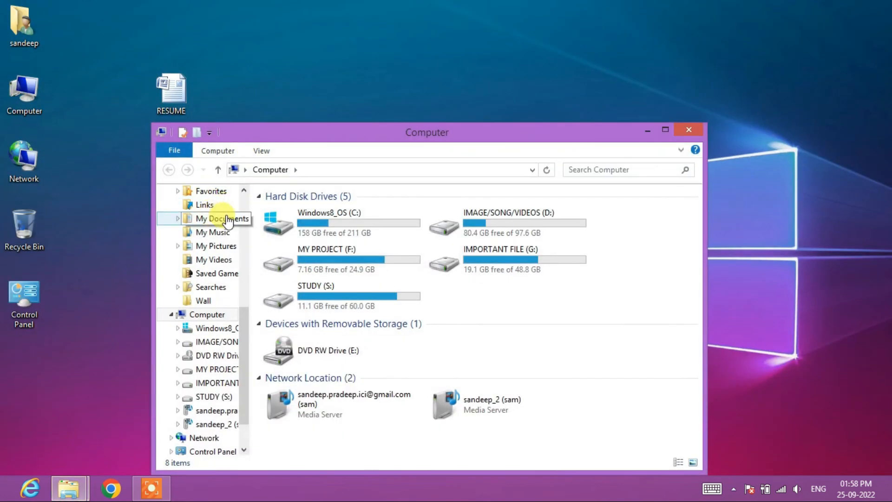
# - Open RESUME_page-0001 from Downloads in Photo Viewer and inspect the heading and photo
pyautogui.scroll(6, 227, 220)
pyautogui.click(213, 225)
pyautogui.doubleClick(435, 232)
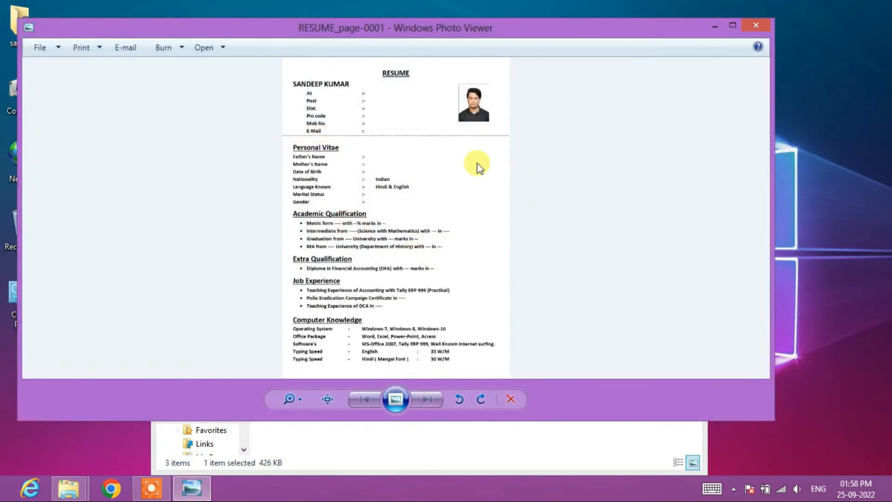
pyautogui.scroll(7, 474, 170)
pyautogui.moveTo(398, 145); pyautogui.dragTo(659, 188)
pyautogui.scroll(-7, 560, 132)
pyautogui.scroll(5, 381, 91)
pyautogui.moveTo(333, 128); pyautogui.dragTo(348, 190)
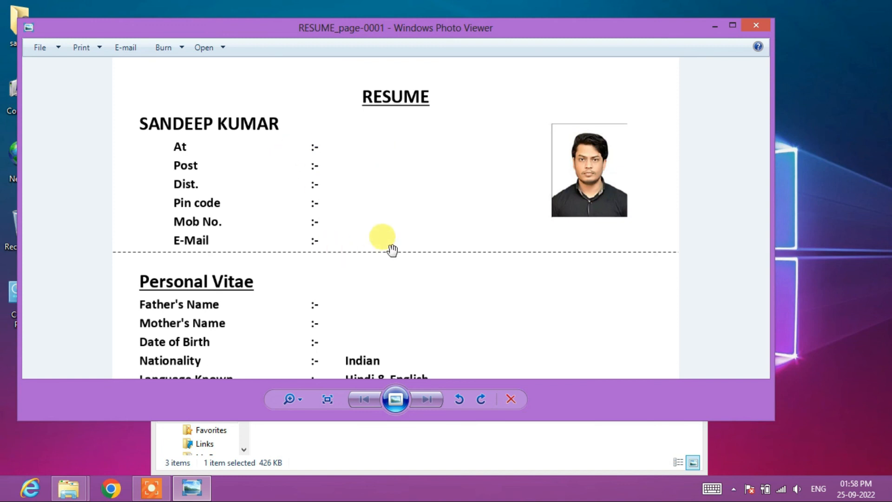
# - Pan down to check the Extra Qualification and Job Experience sections
pyautogui.scroll(-2, 392, 250)
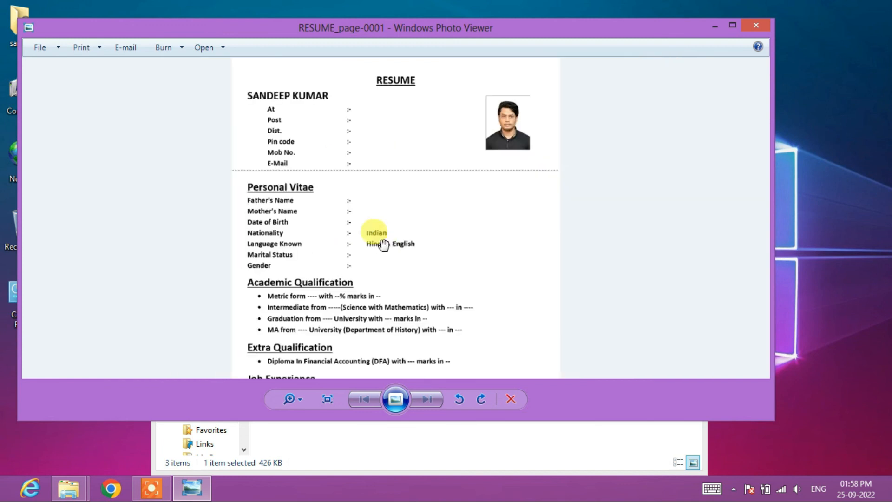
pyautogui.scroll(3, 383, 245)
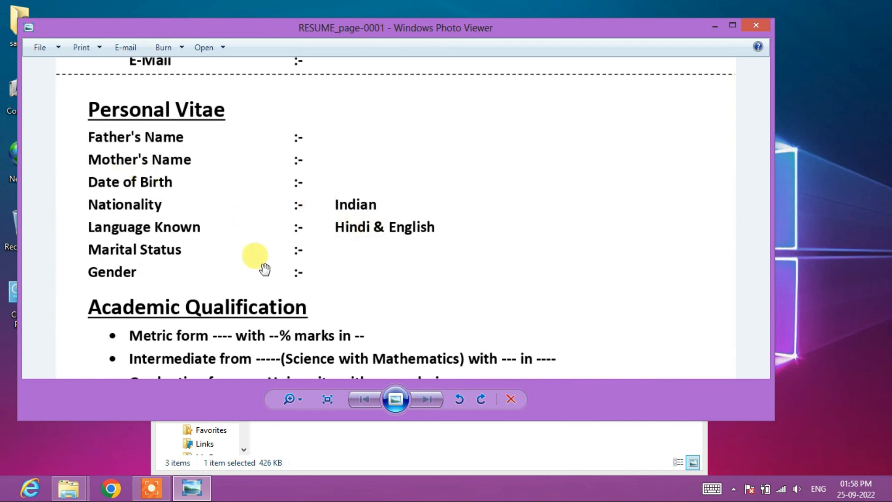
pyautogui.scroll(-1, 278, 246)
pyautogui.moveTo(264, 272); pyautogui.dragTo(275, 149)
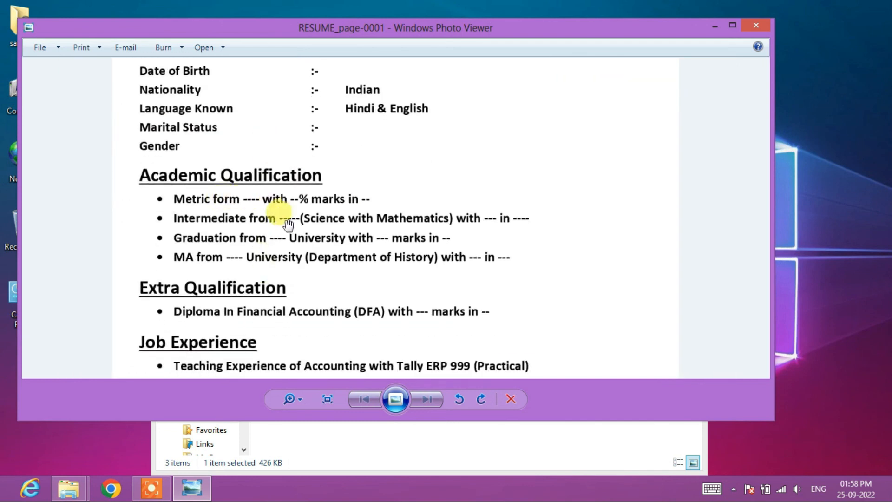
pyautogui.moveTo(288, 224); pyautogui.dragTo(282, 187)
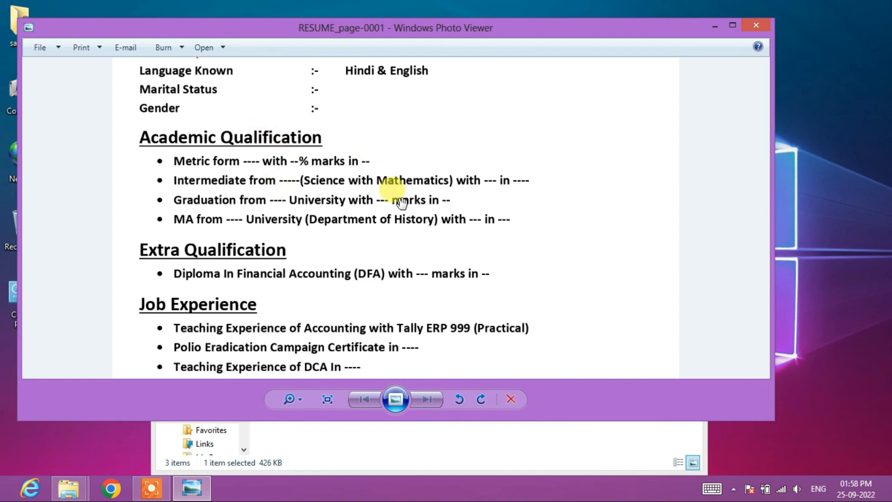
pyautogui.scroll(-1, 189, 199)
pyautogui.scroll(2, 201, 200)
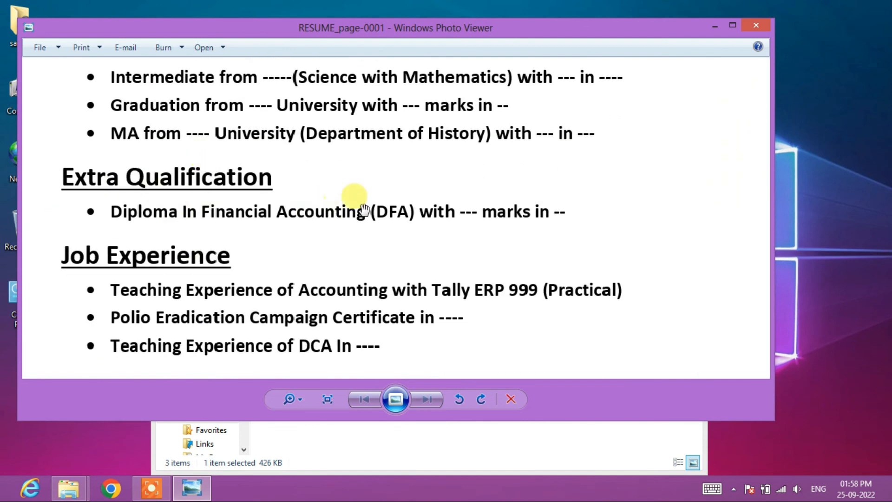
pyautogui.scroll(2, 417, 209)
# - Check the Computer Knowledge and Typing Speed lines, then refresh the desktop
pyautogui.moveTo(398, 229); pyautogui.dragTo(497, 204)
pyautogui.scroll(-2, 421, 217)
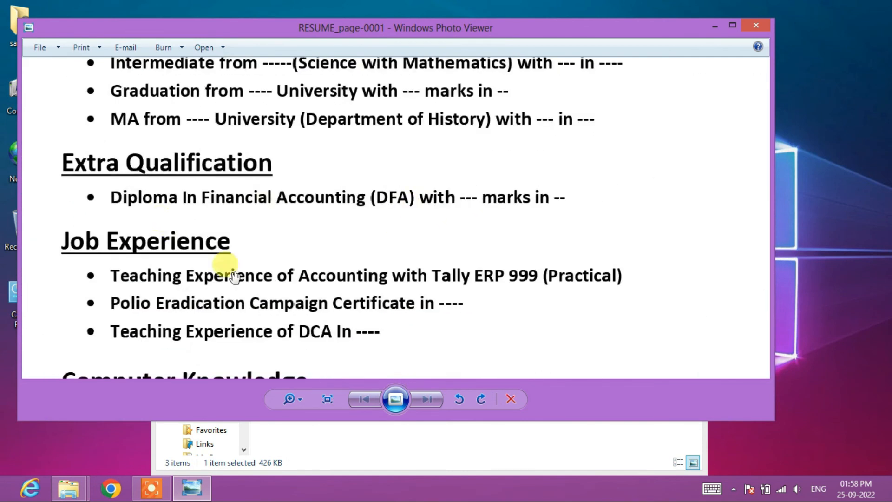
pyautogui.moveTo(234, 277); pyautogui.dragTo(245, 199)
pyautogui.moveTo(291, 279); pyautogui.dragTo(305, 240)
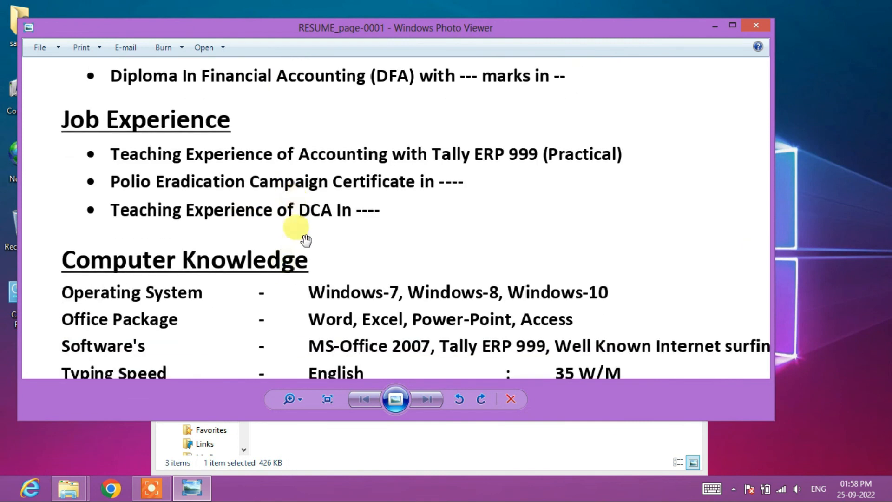
pyautogui.scroll(-3, 306, 240)
pyautogui.scroll(3, 302, 301)
pyautogui.scroll(10, 490, 197)
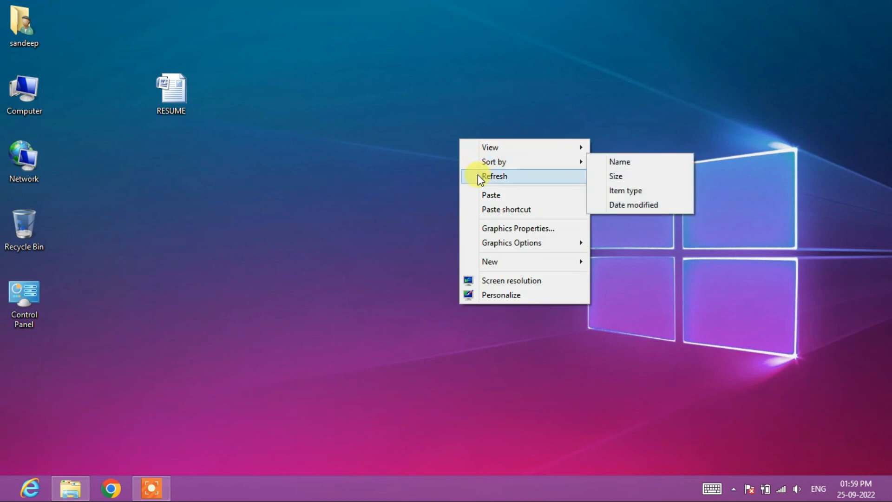
pyautogui.click(479, 176)
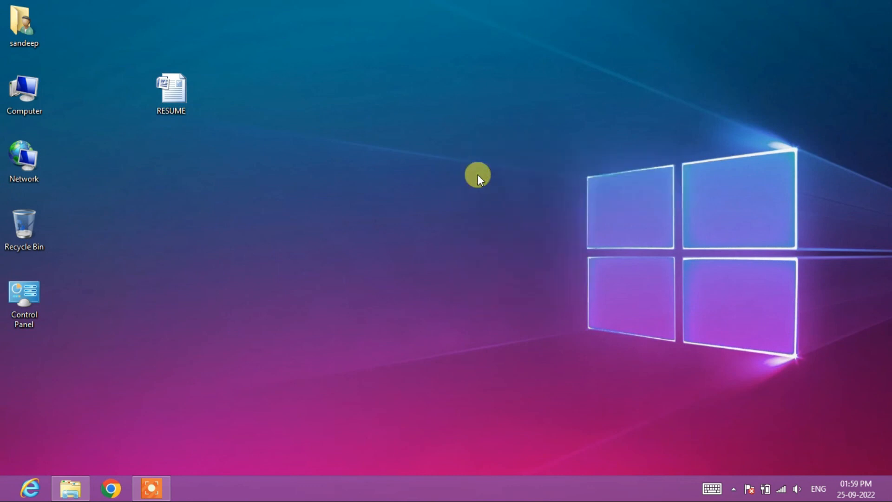